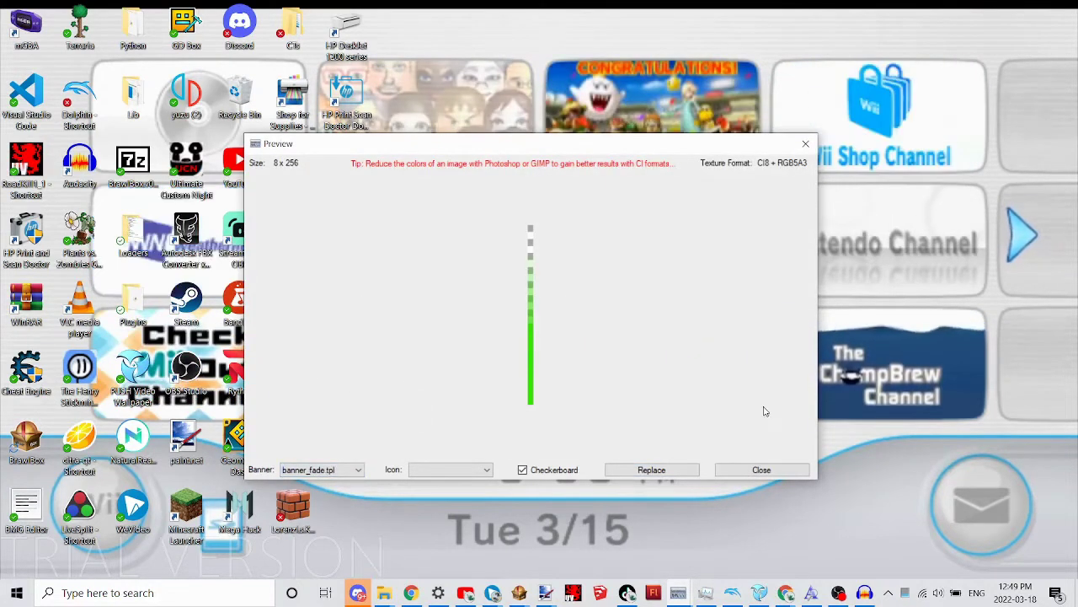
Close the texture preview and switch to the channel's Options settings.
click(762, 469)
click(512, 224)
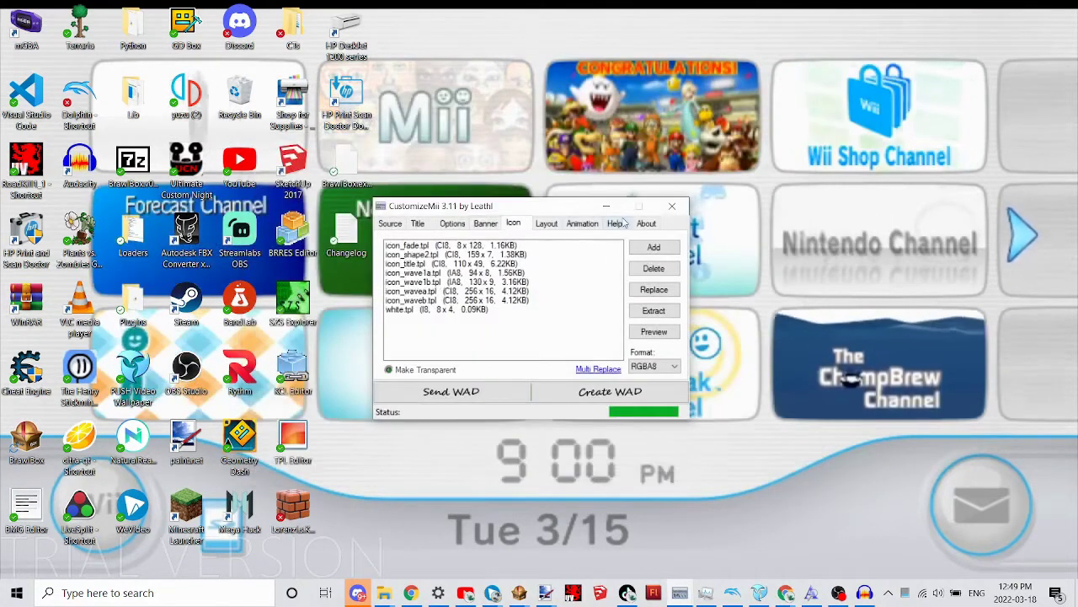
click(452, 223)
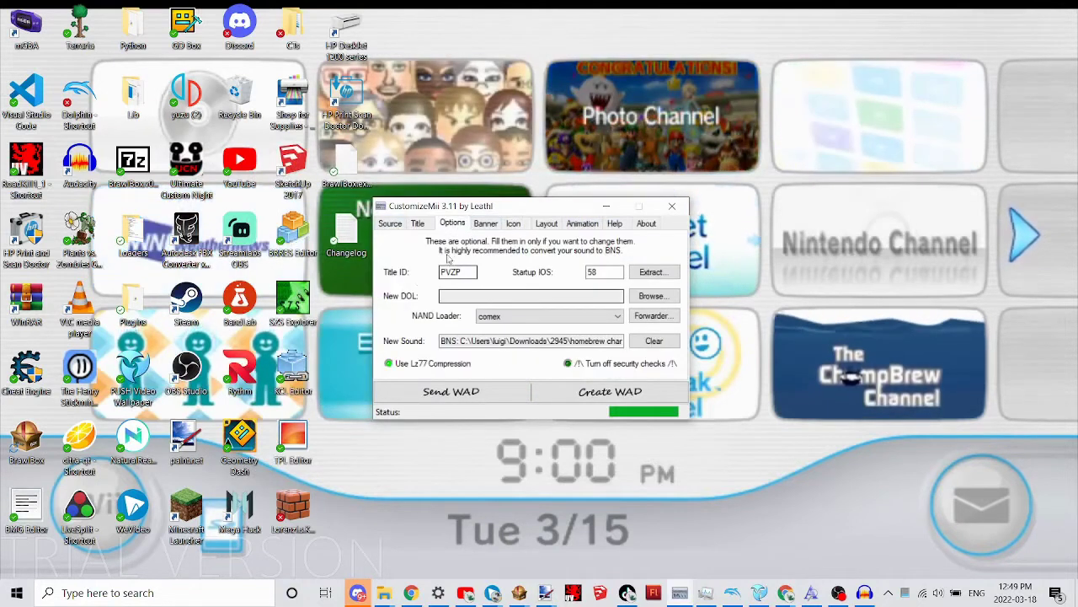
Start Create WAD and make a new Wad folder inside PvZ Channel as the destination.
click(609, 393)
click(628, 251)
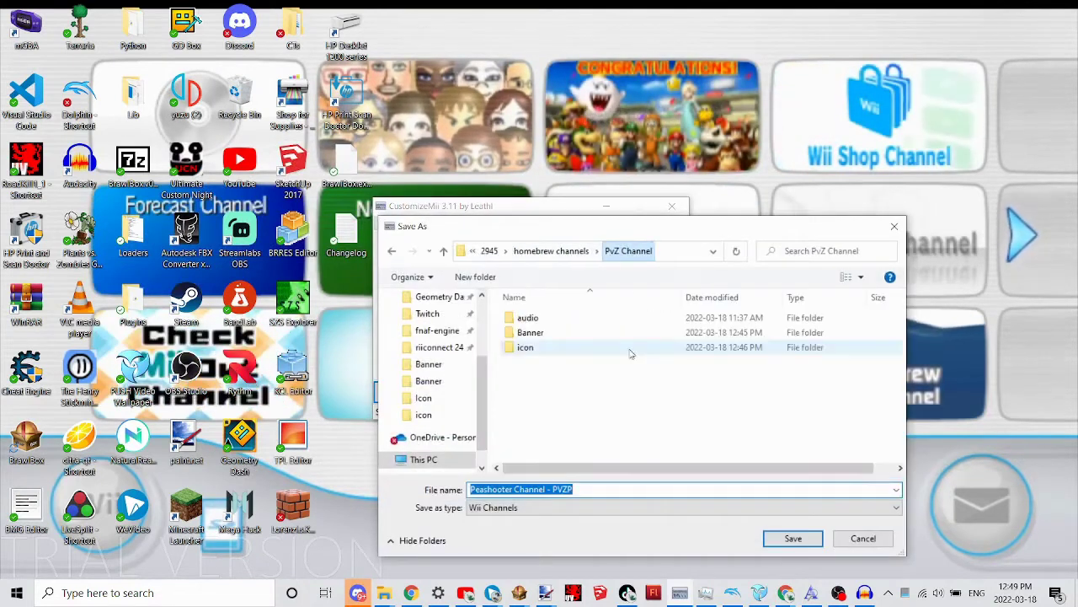
right_click(571, 440)
mouse_move(695, 404)
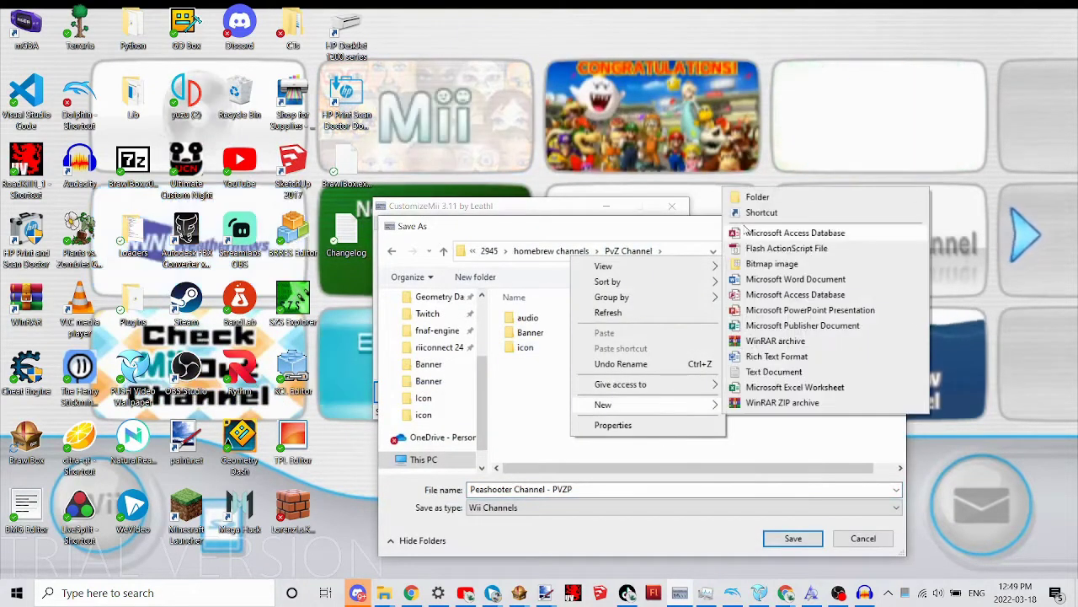
click(758, 196)
text(Wad)
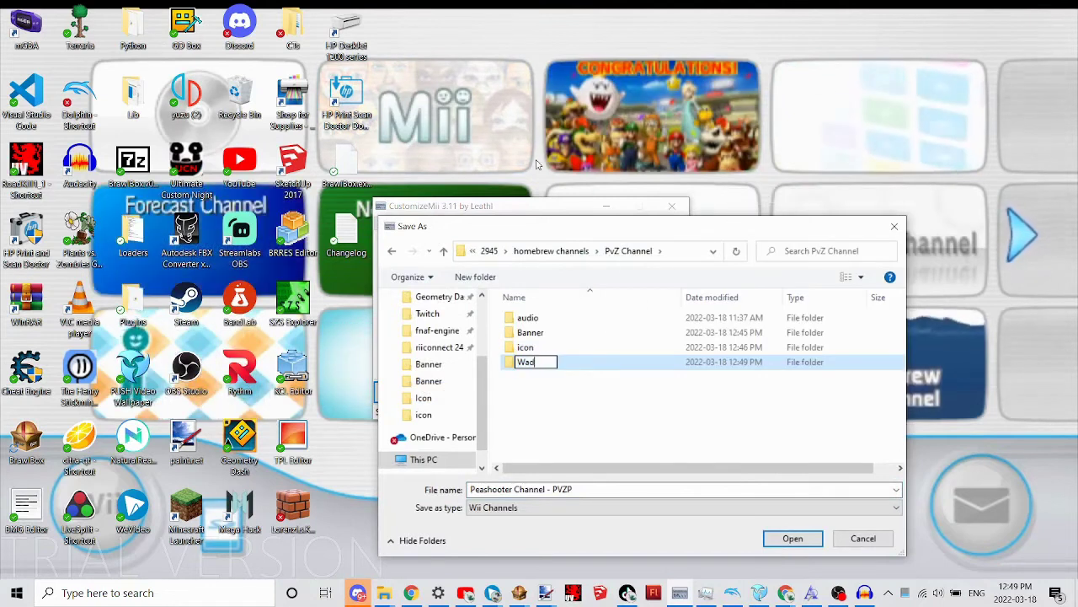
key(Return)
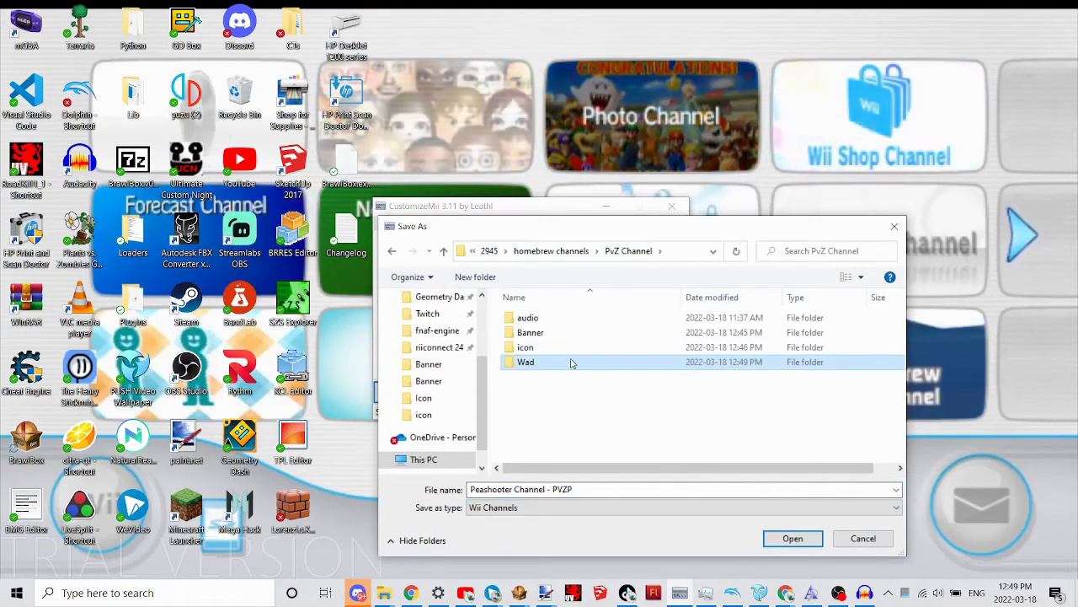
double_click(571, 361)
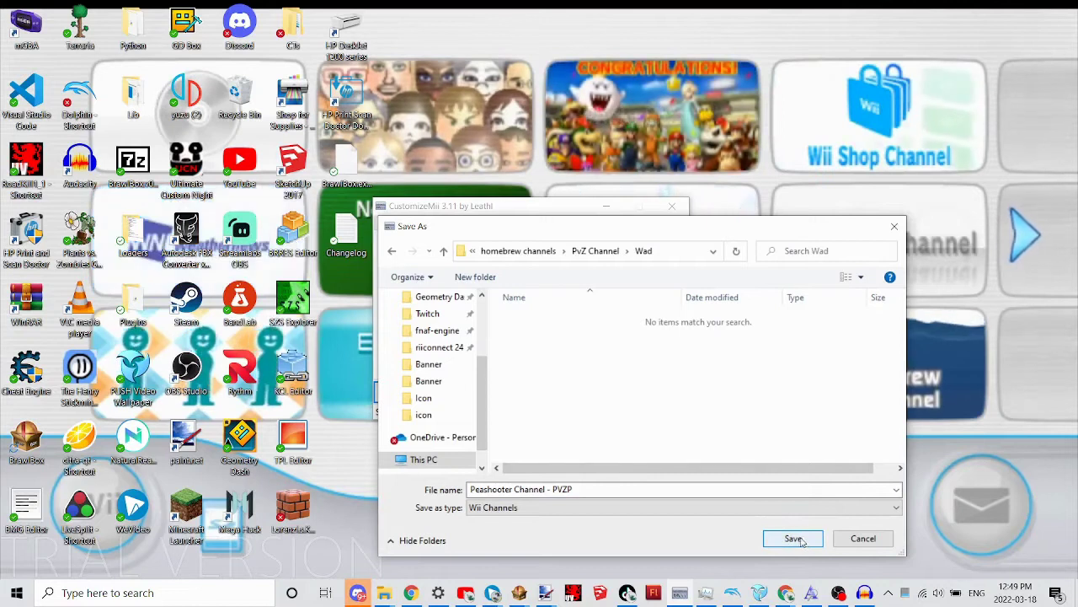
Save the Peashooter Channel - PVZP WAD into Wad and minimize CustomizeMii.
click(794, 539)
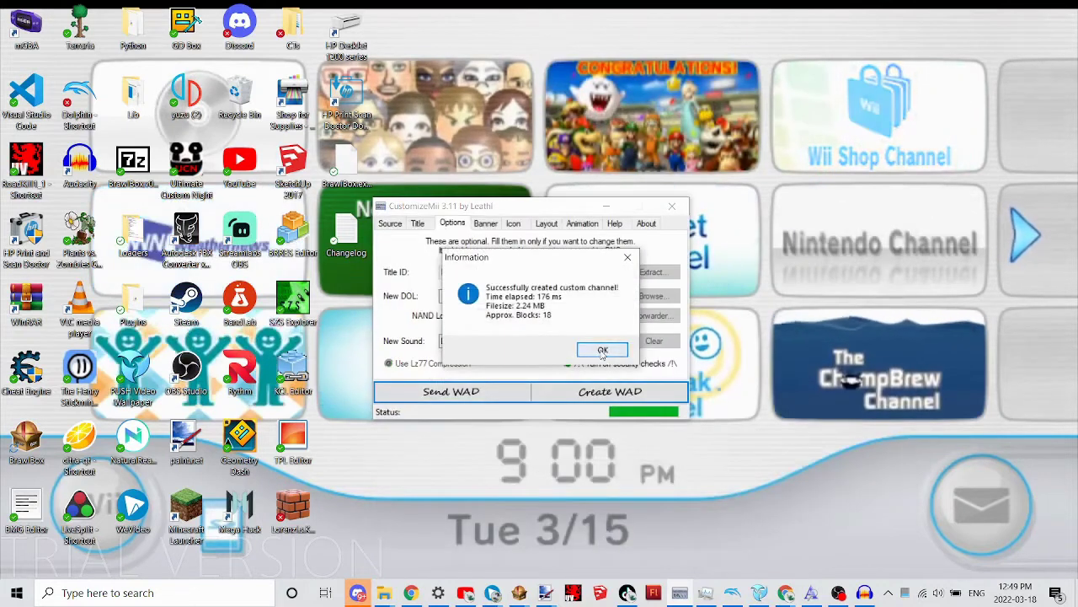
click(601, 348)
click(606, 208)
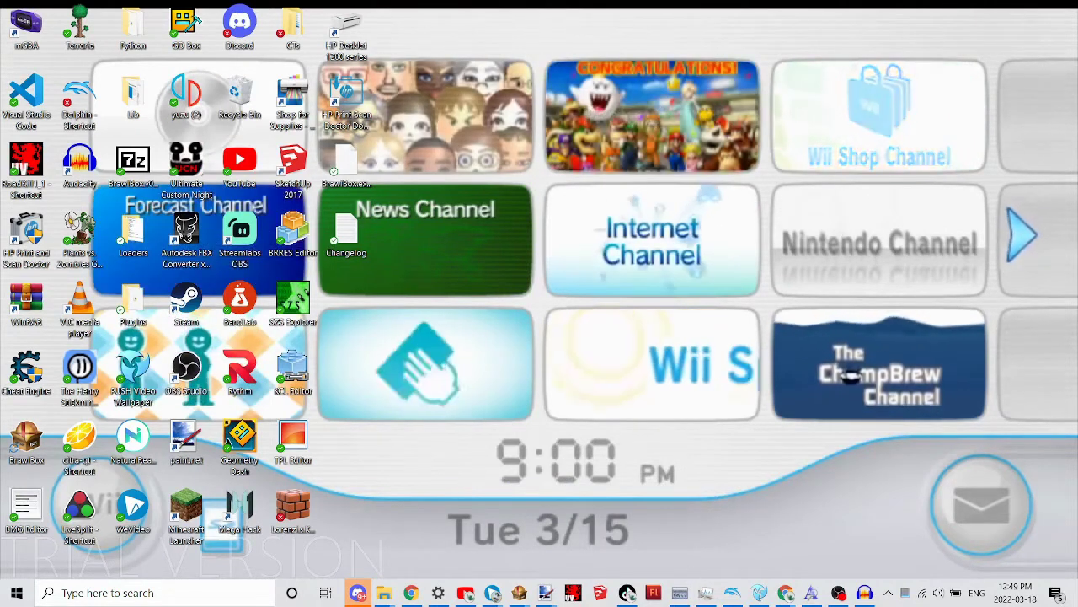
Install PvZ Channel\Wad\Peashooter Channel - PVZP.wad onto Dolphin's NAND via Tools > Install WAD.
click(733, 592)
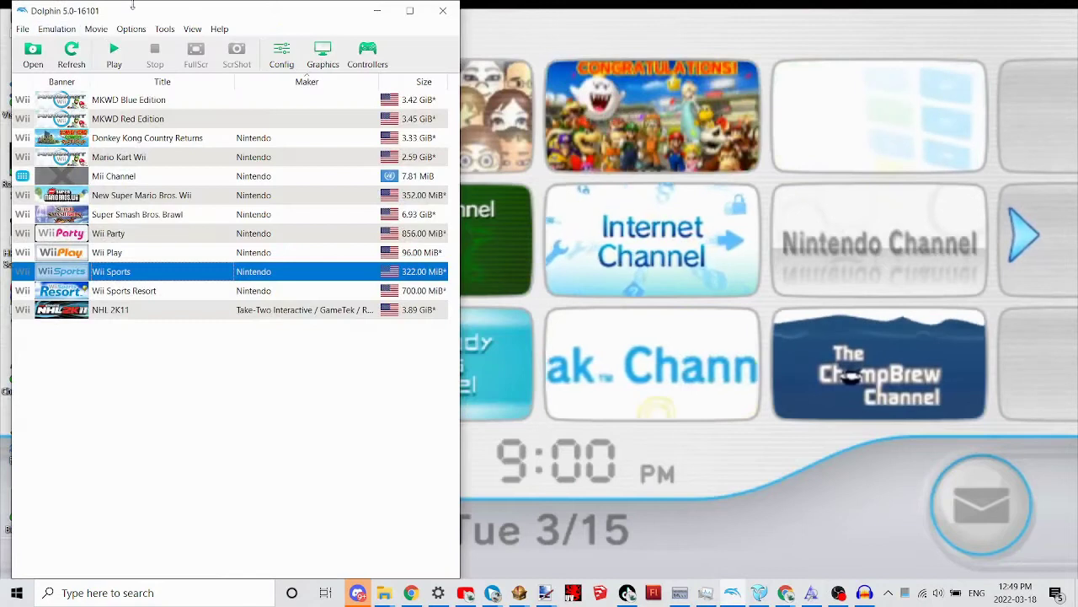
click(164, 29)
click(203, 167)
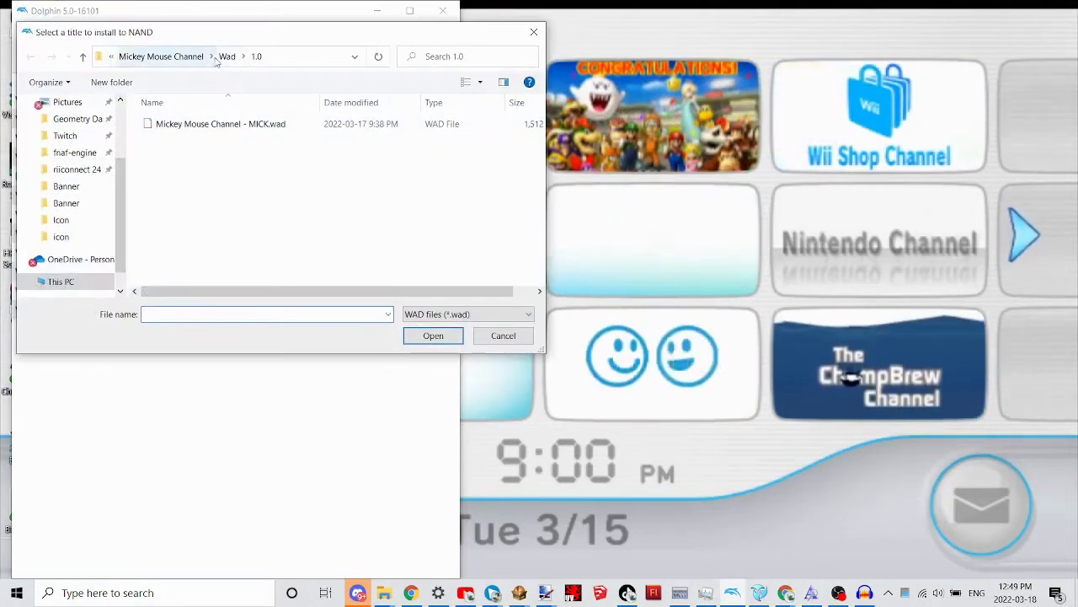
click(169, 56)
click(162, 57)
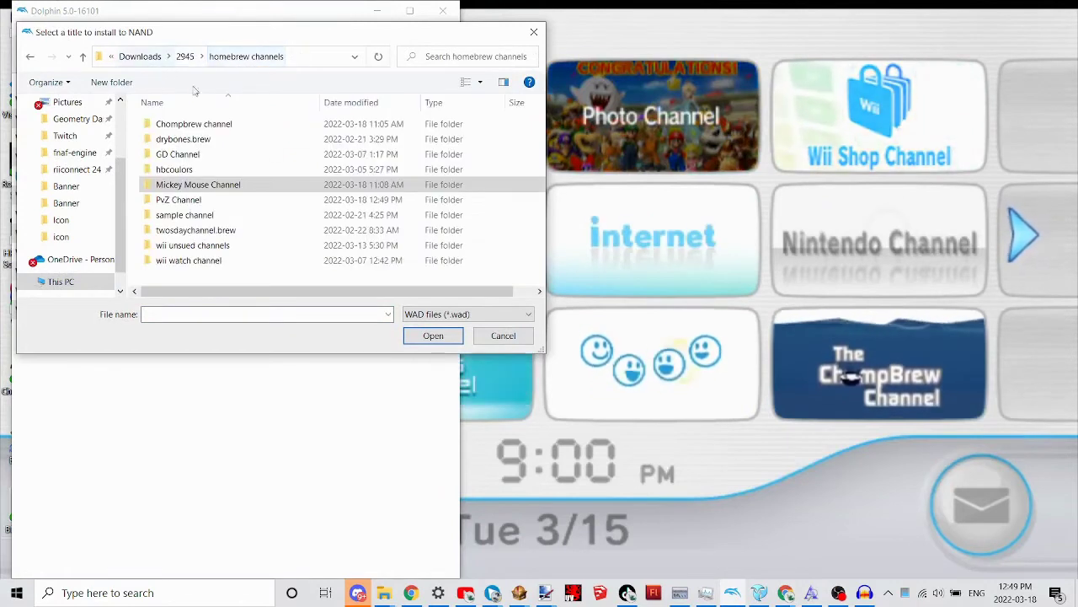
double_click(206, 200)
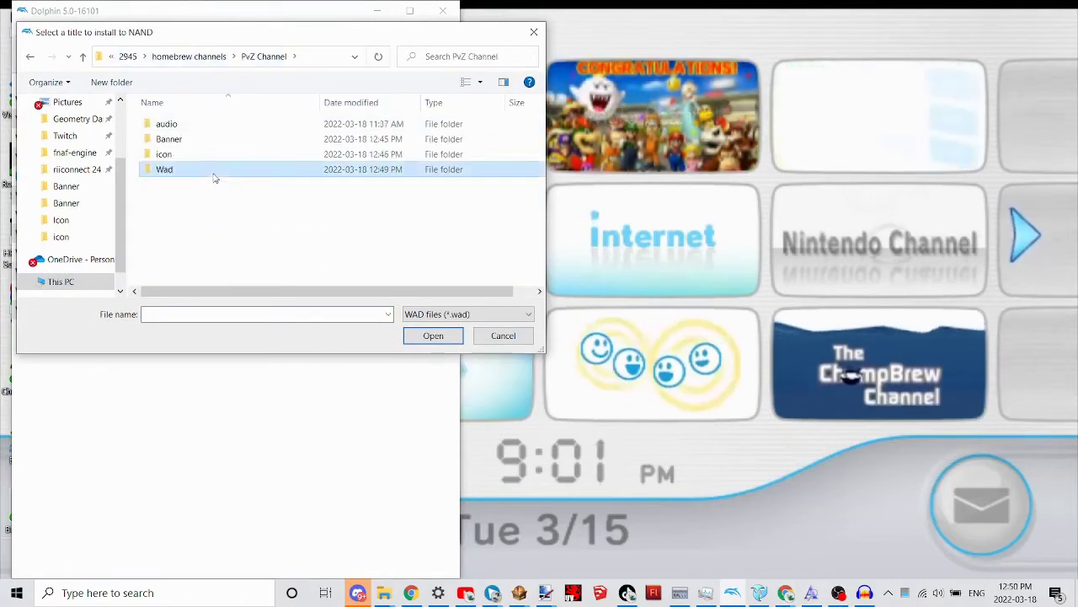
double_click(215, 173)
click(217, 123)
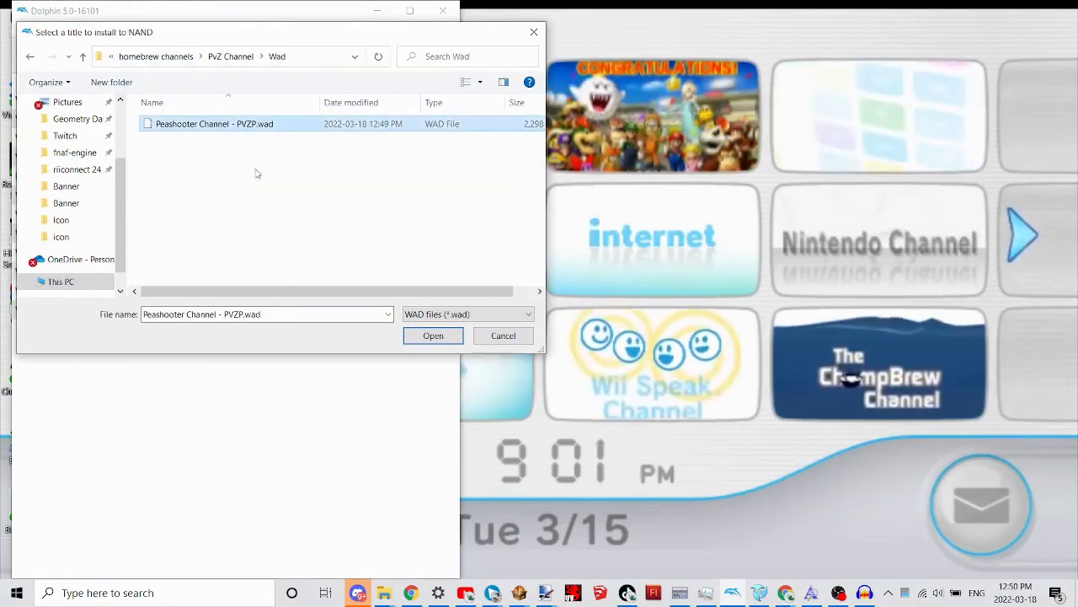
click(433, 335)
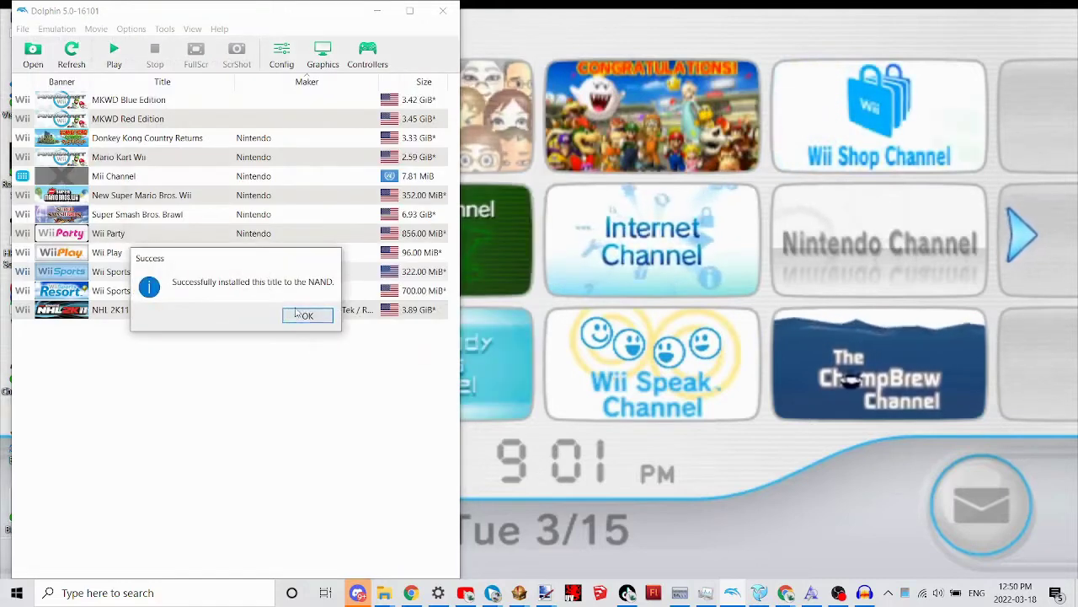
click(306, 315)
click(159, 29)
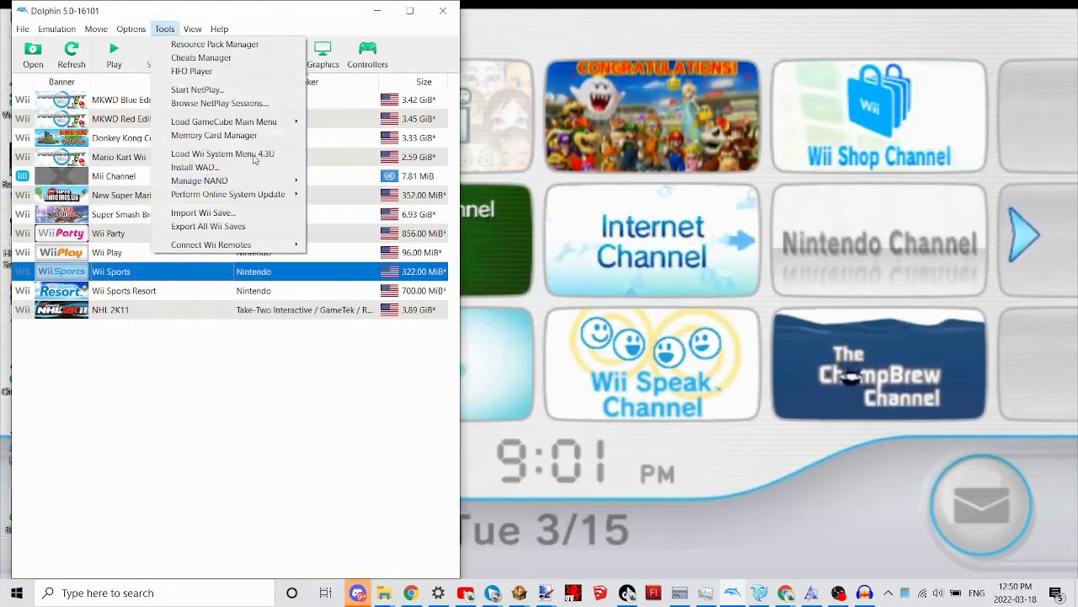
Boot Wii System Menu 4.3U, page right, and open the green Peashooter Channel's banner preview.
click(252, 155)
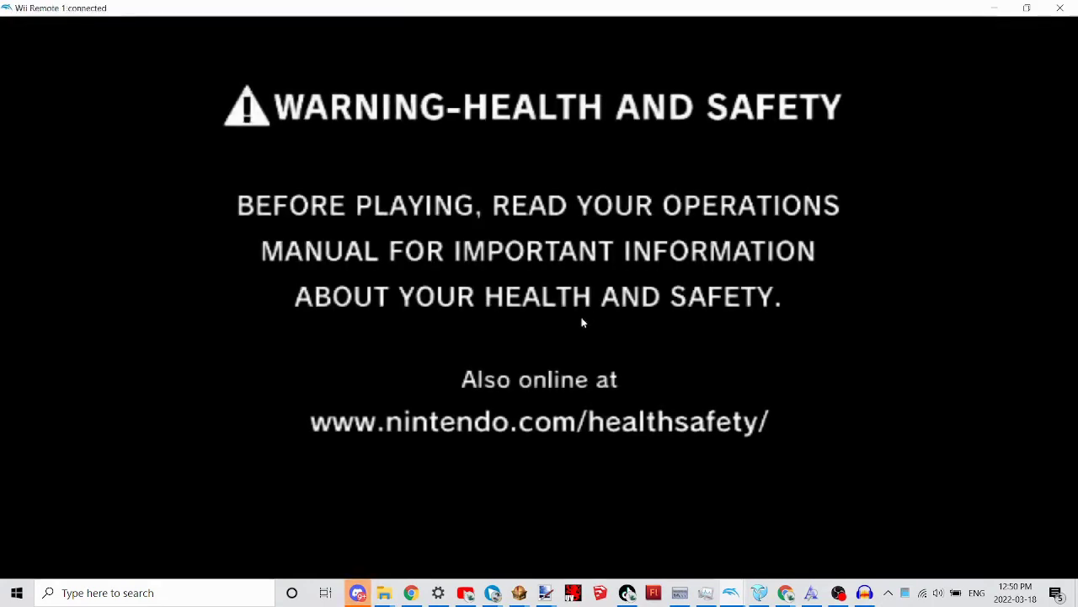
click(621, 315)
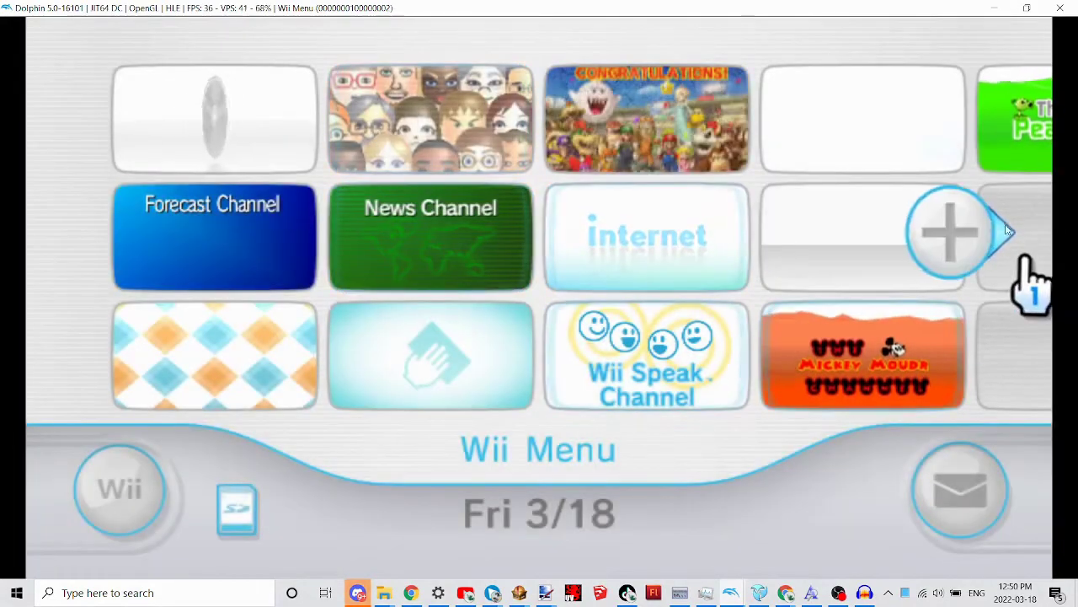
click(1006, 244)
click(278, 160)
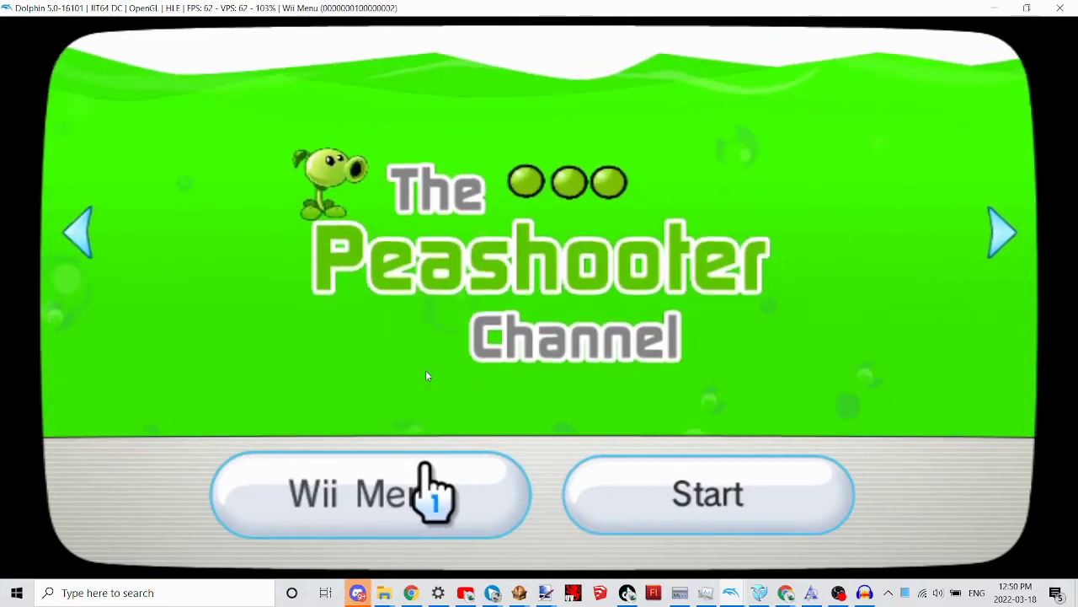
click(427, 372)
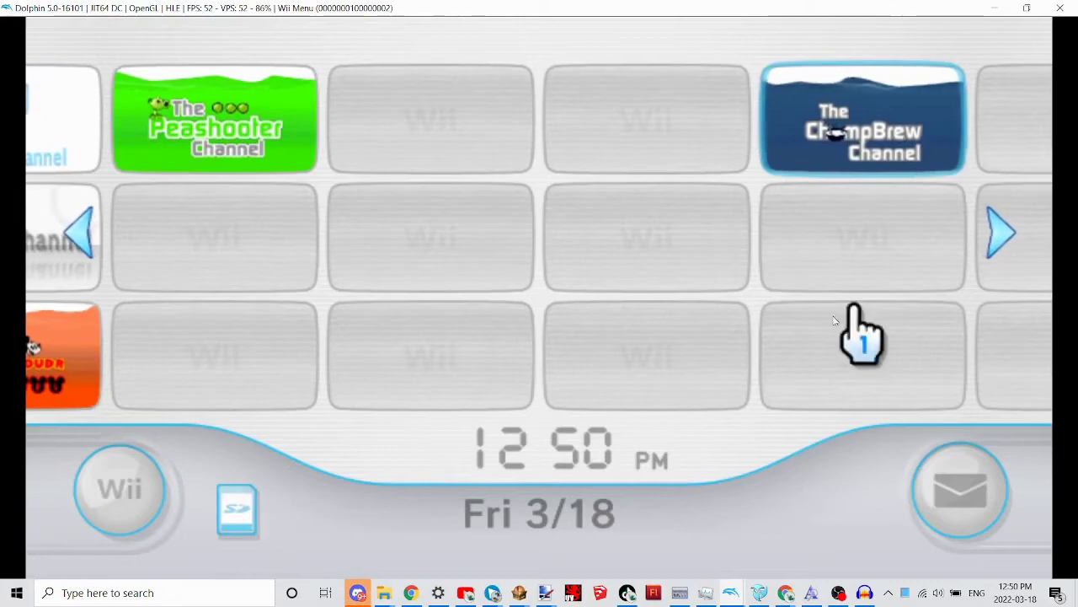
click(839, 592)
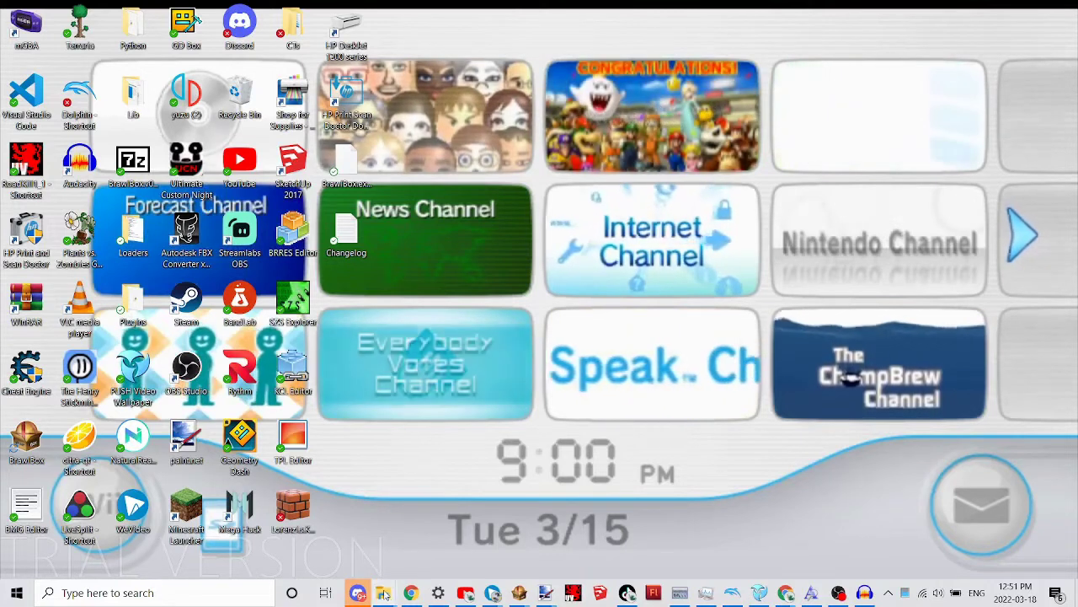
Open the WAD folder on USB Drive (D:) in File Explorer.
mouse_move(384, 591)
click(379, 508)
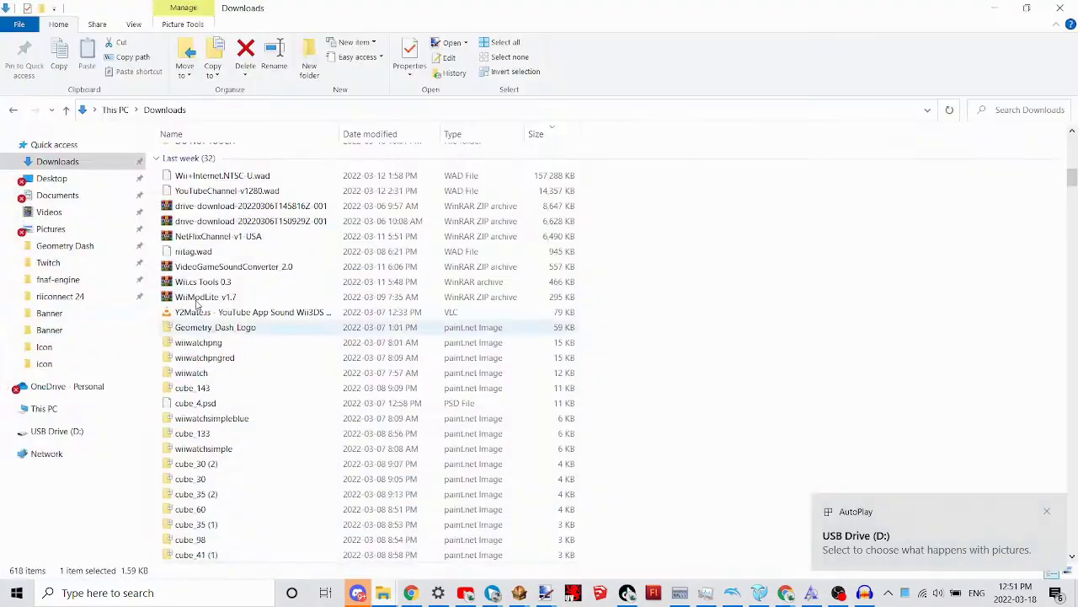
click(68, 434)
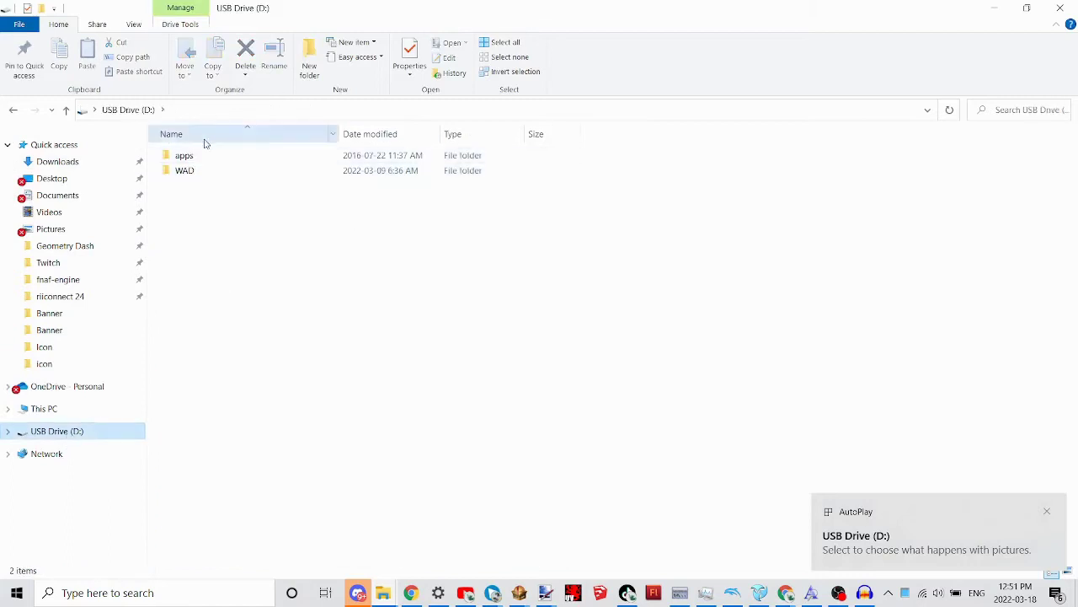
double_click(202, 155)
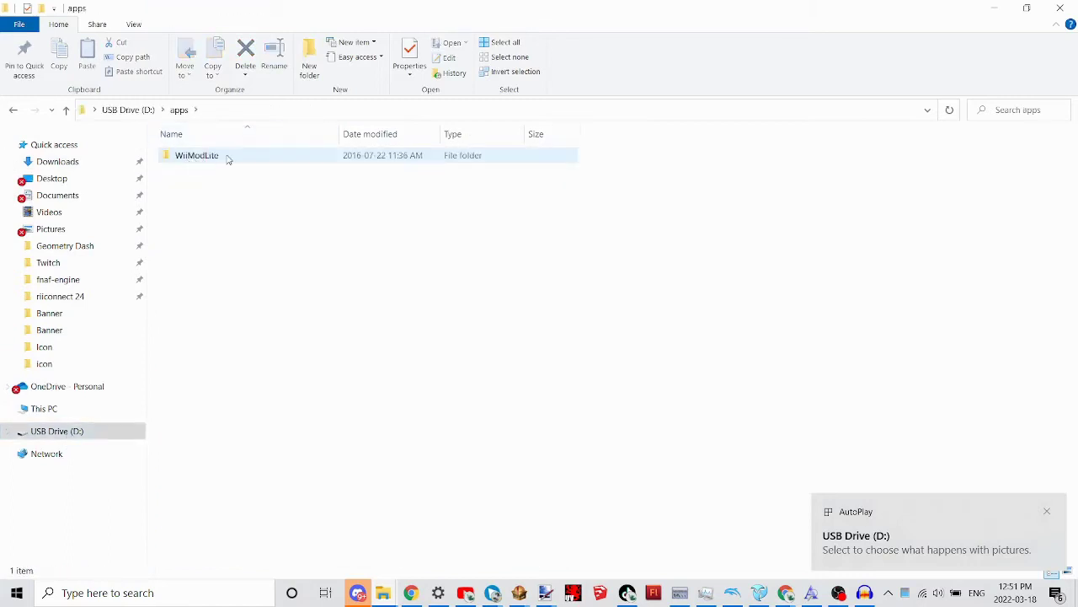
double_click(203, 155)
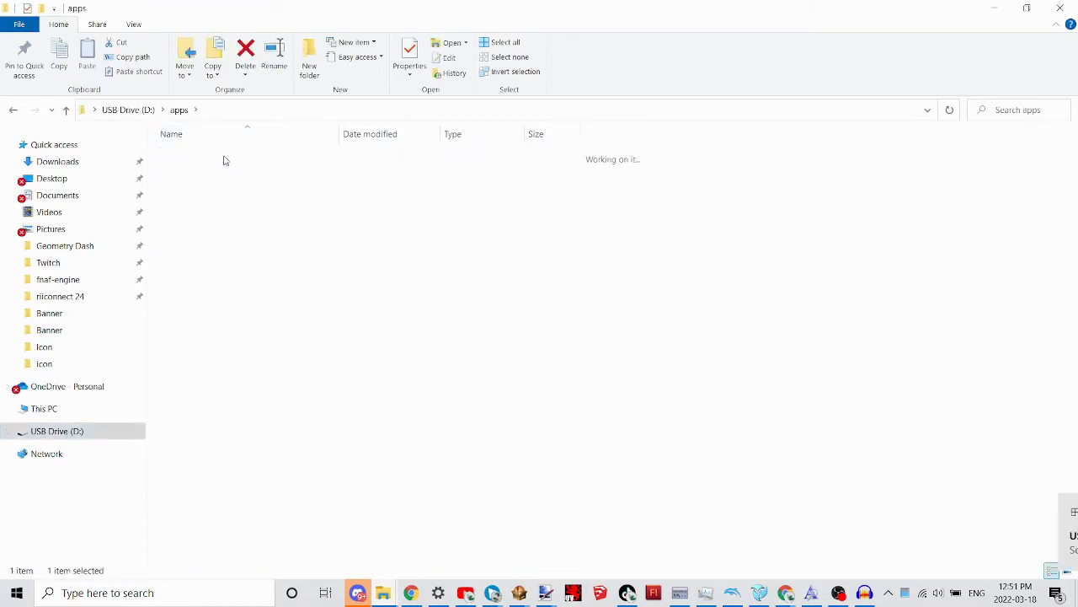
click(178, 110)
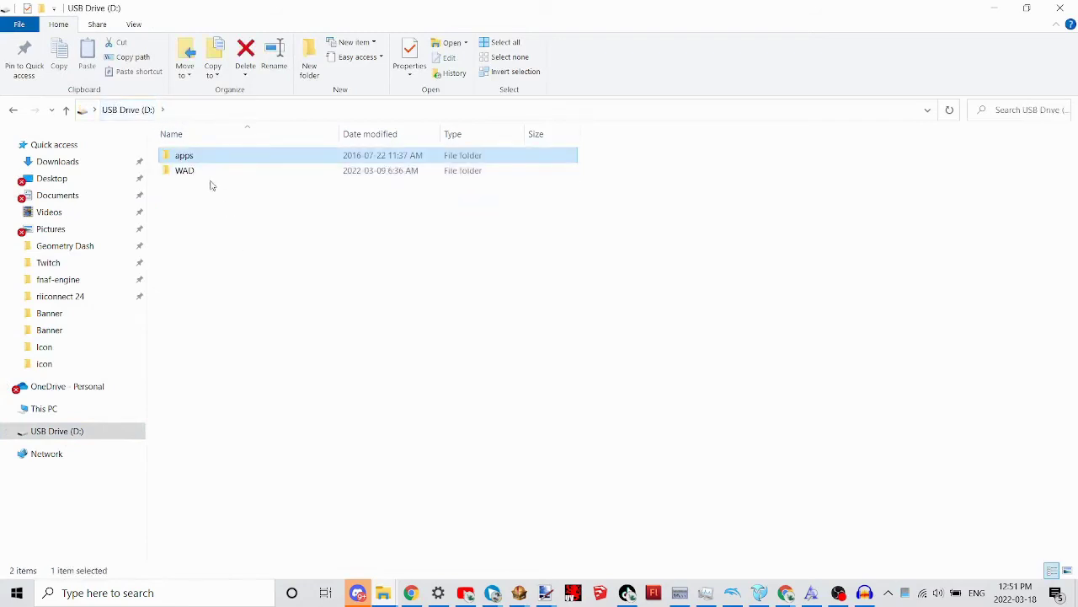
double_click(214, 172)
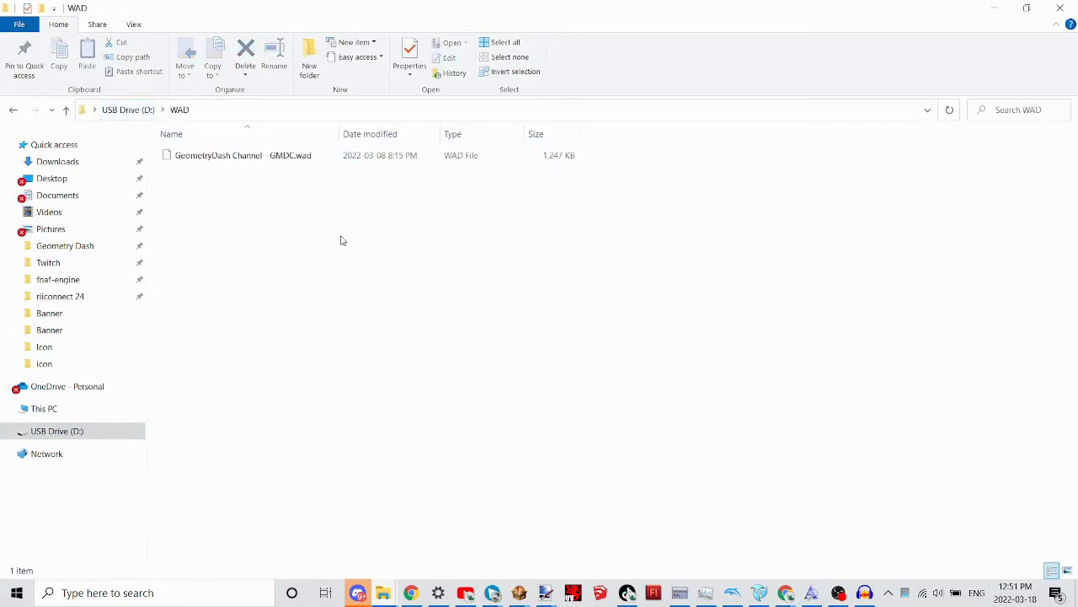
Open PvZ Channel\Wad beside it and drag Peashooter Channel - PVZP.wad into the USB WAD folder.
mouse_move(385, 595)
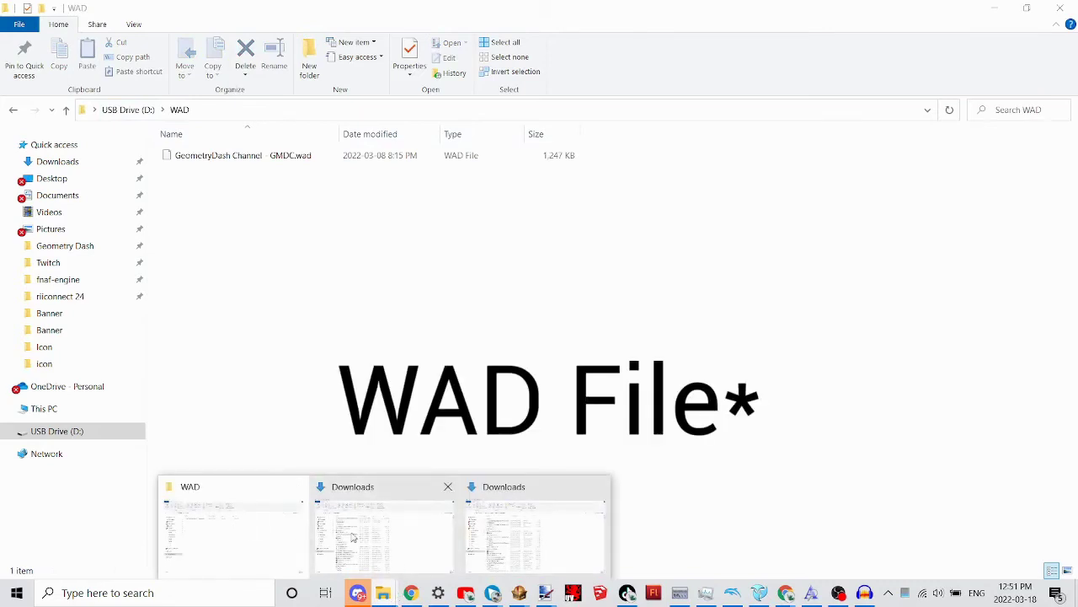
click(536, 540)
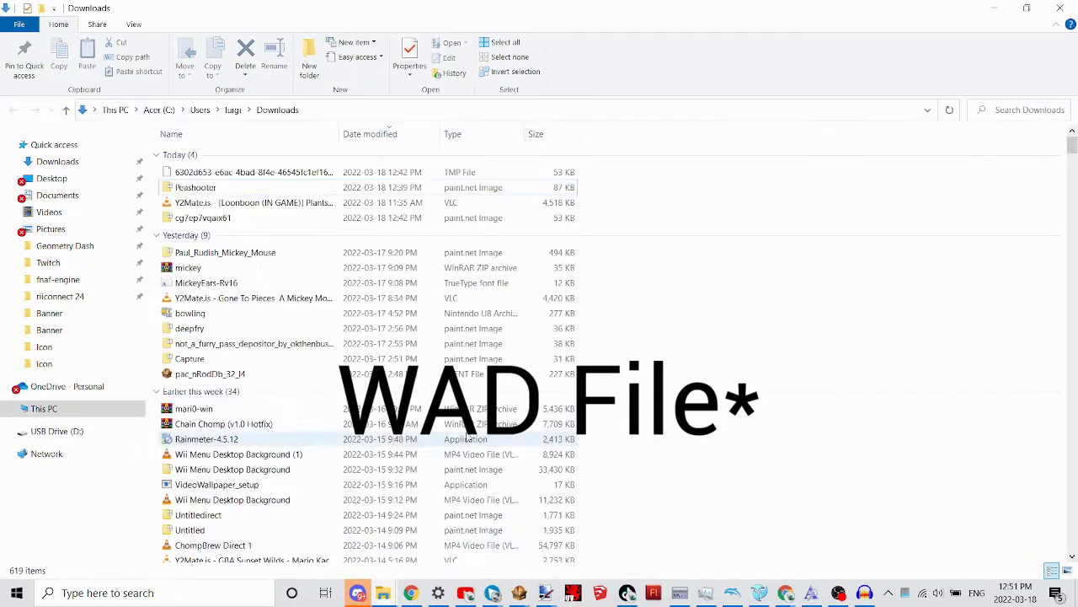
click(991, 12)
mouse_move(390, 597)
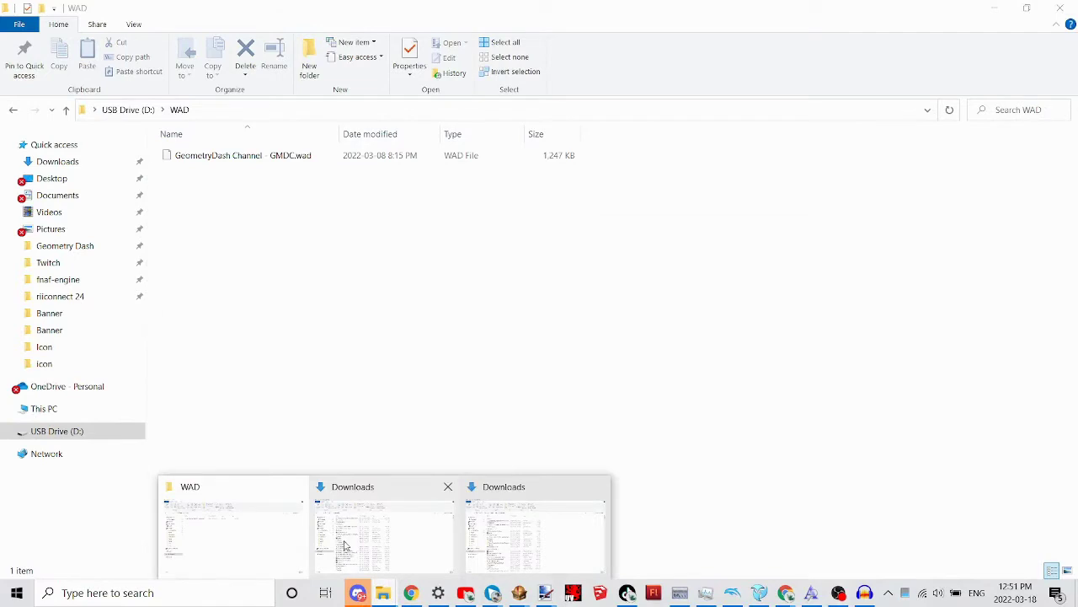
click(350, 543)
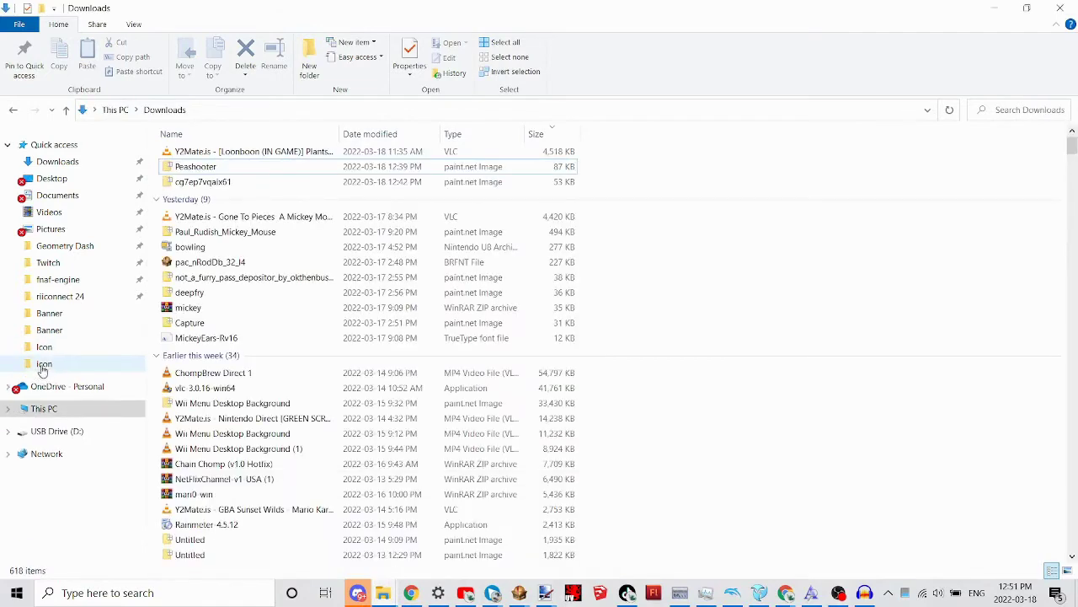
click(42, 366)
click(292, 110)
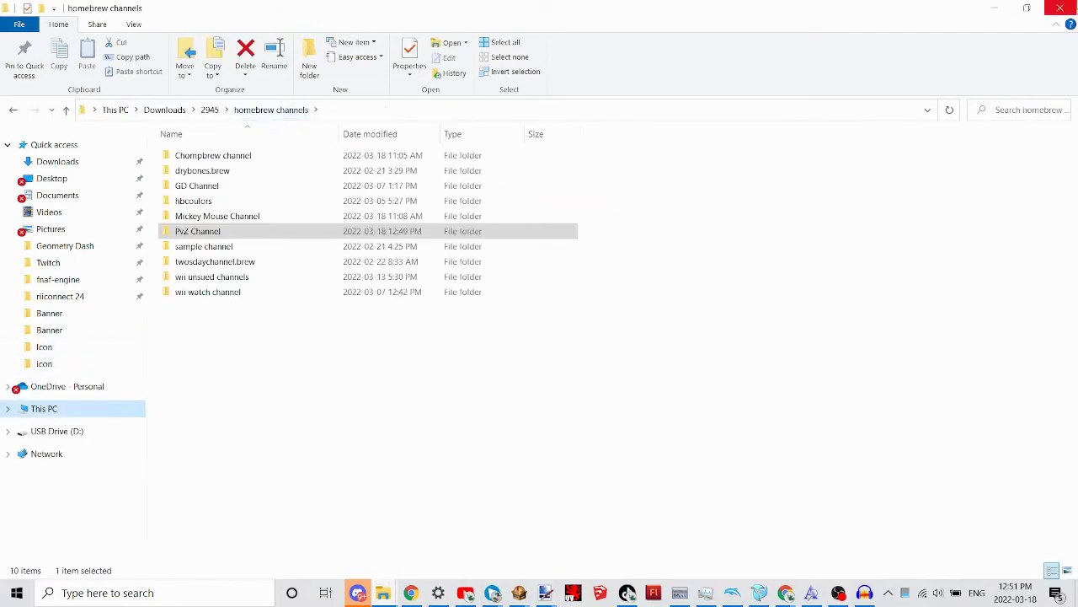
click(1026, 8)
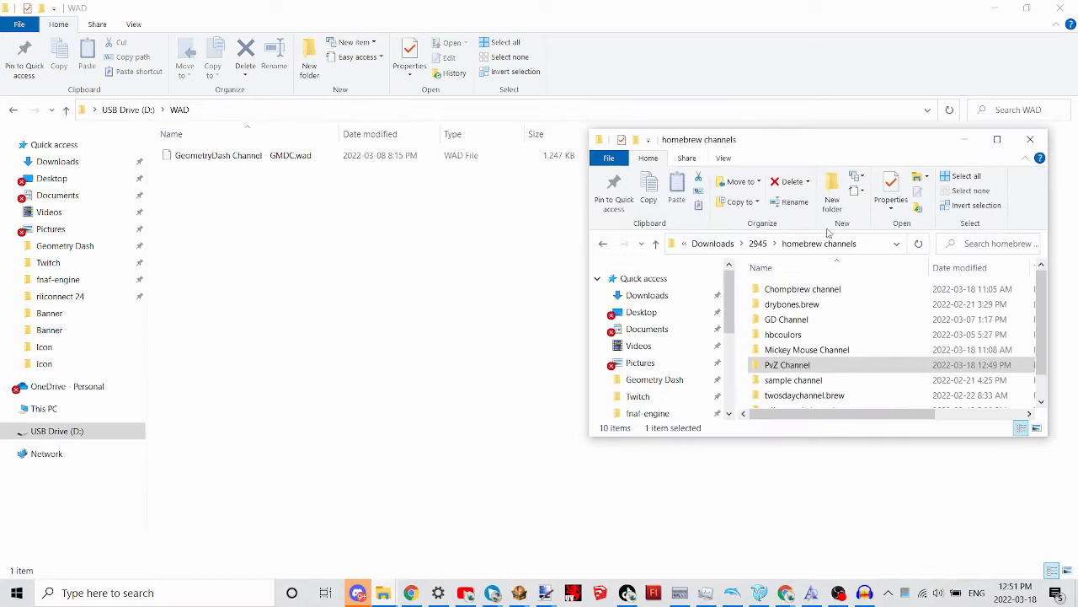
double_click(796, 364)
double_click(777, 334)
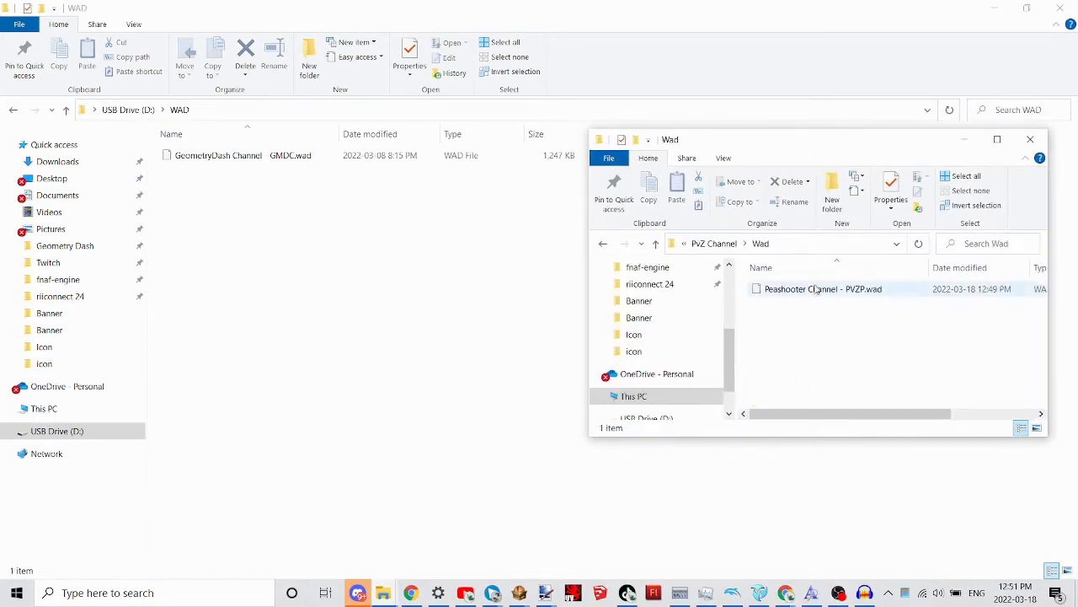
drag(816, 289, 303, 288)
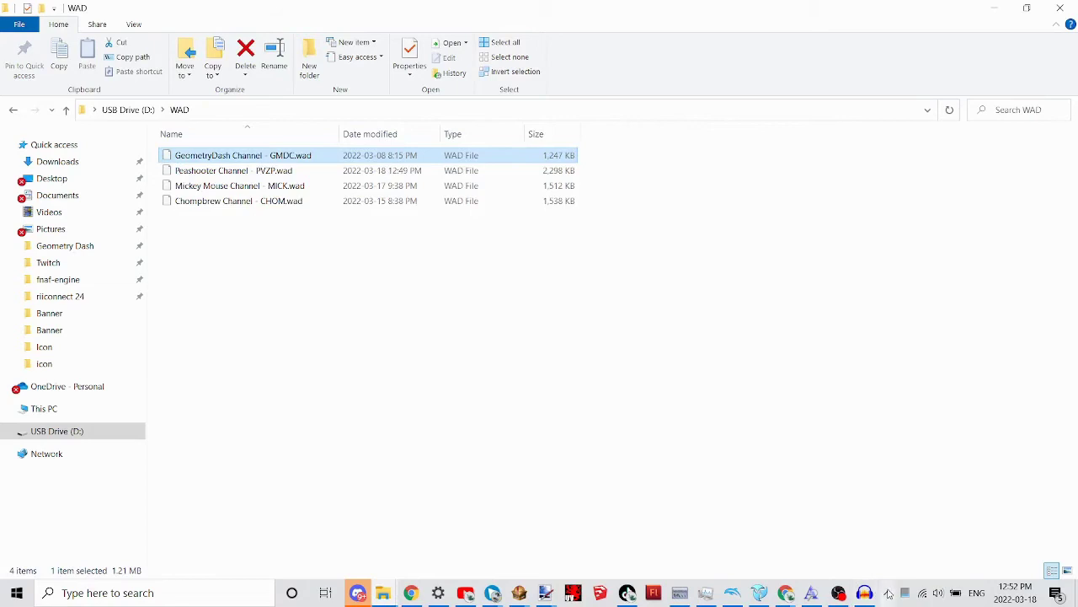
Try ejecting the USB drive from the tray twice, dismissing each 'device in use' error.
click(889, 593)
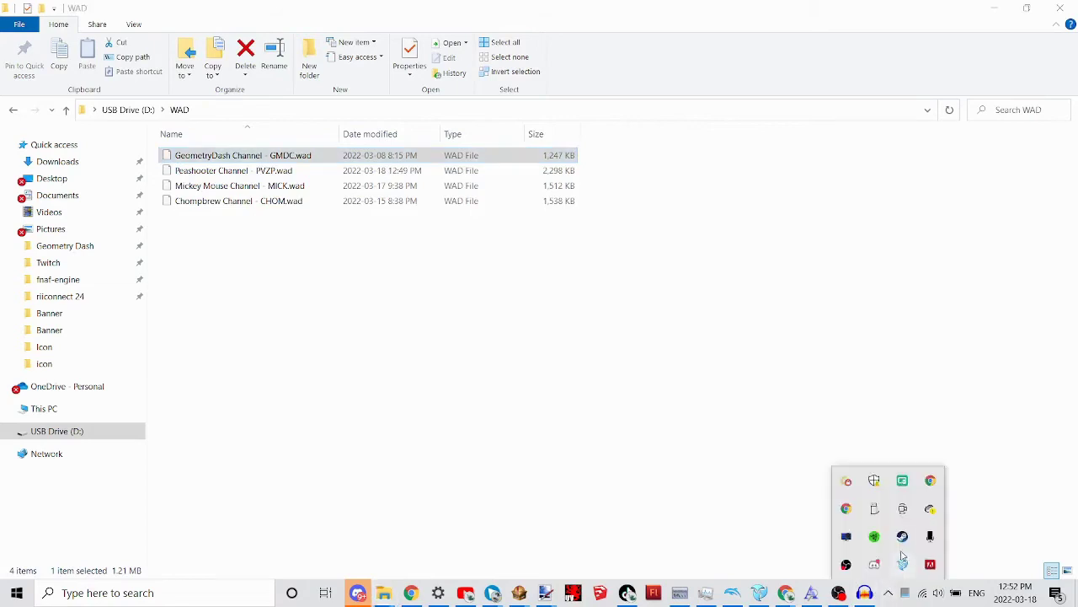
click(873, 508)
click(916, 540)
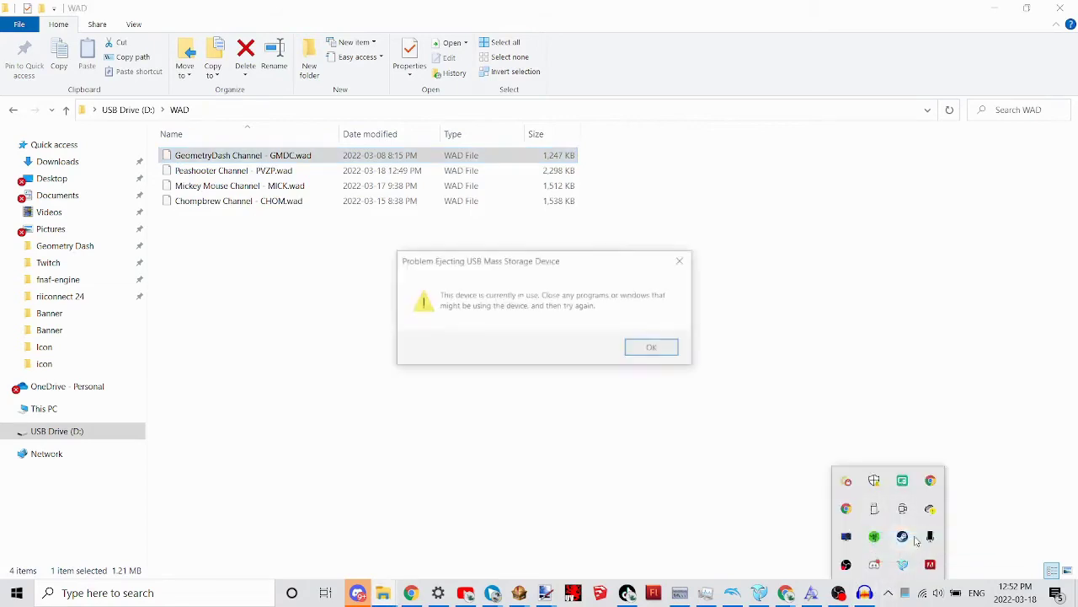
click(649, 347)
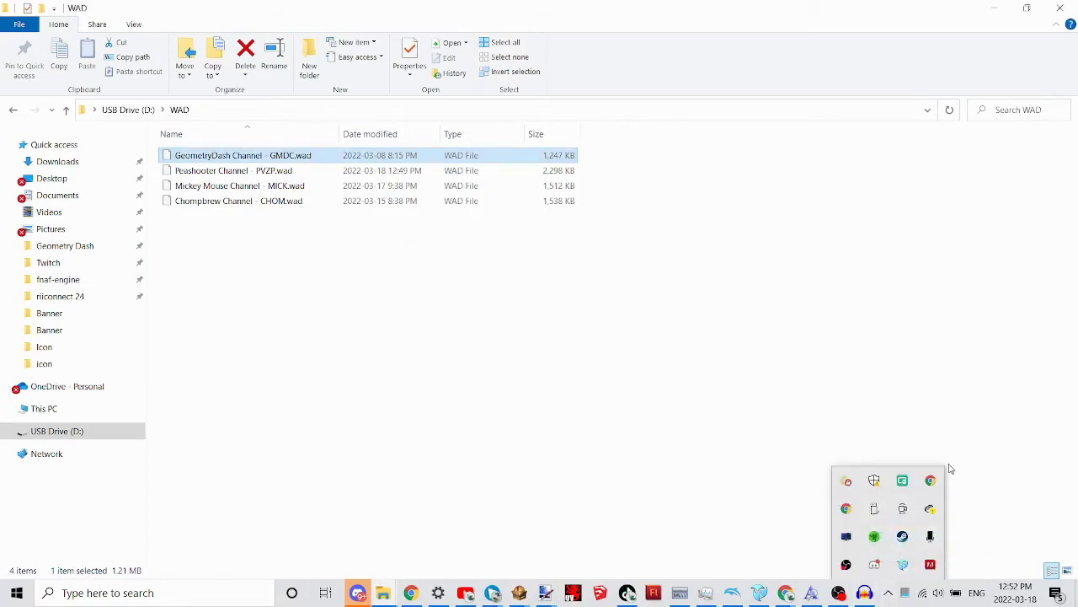
click(961, 438)
click(890, 593)
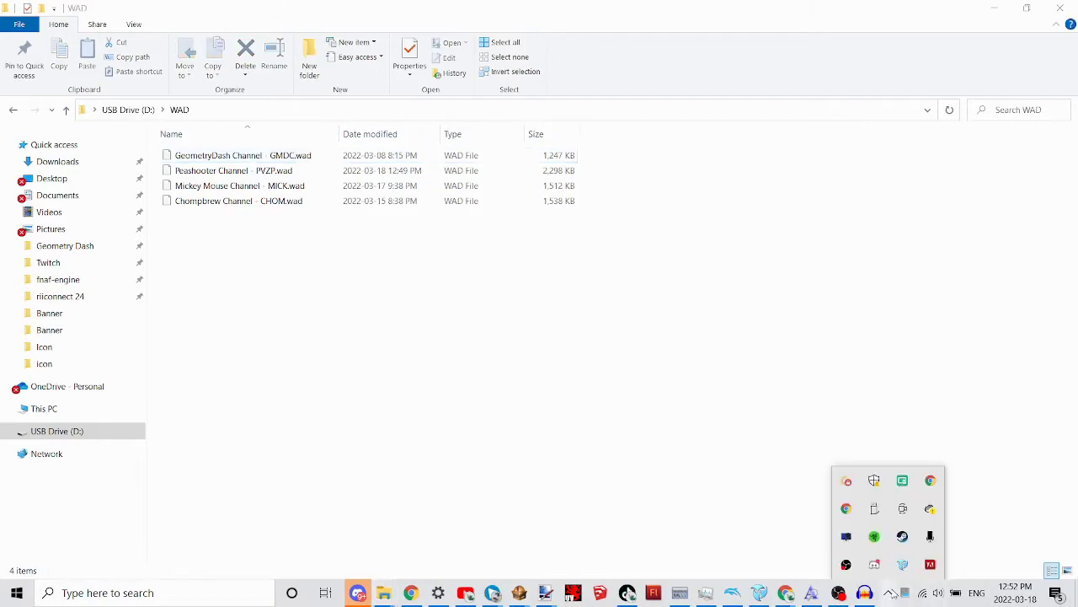
click(875, 508)
click(927, 531)
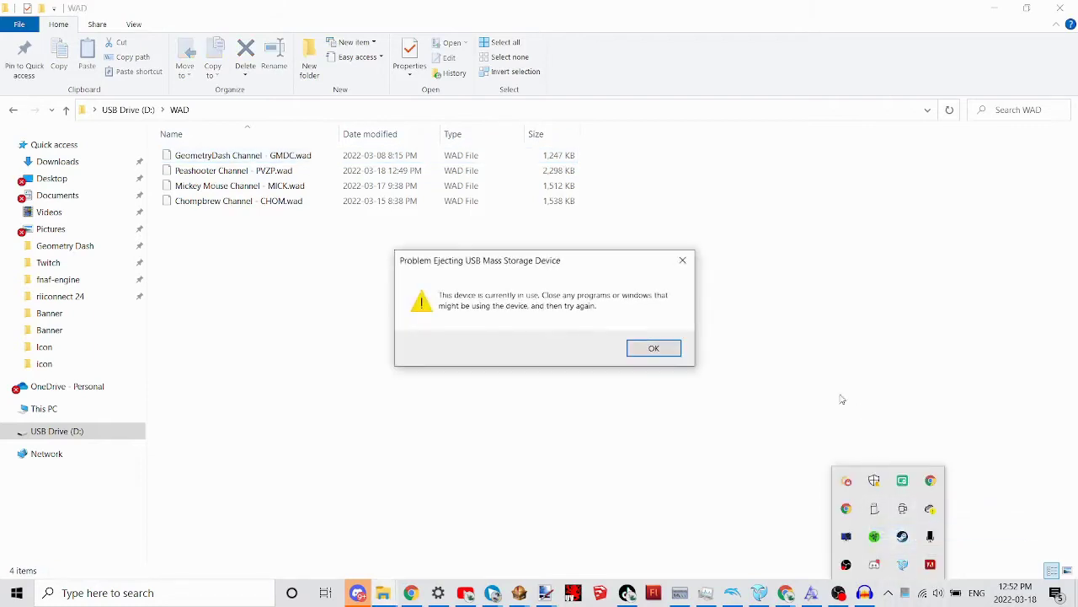
click(654, 351)
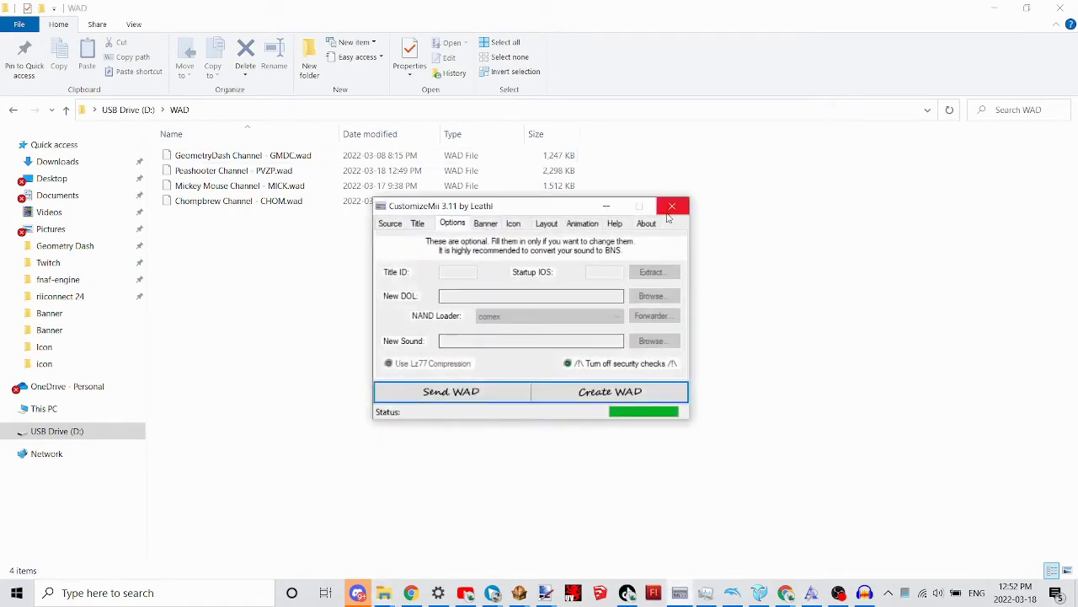
Close CustomizeMii, then safely eject Cruzer Snap - USB Drive (D:).
click(671, 211)
click(888, 593)
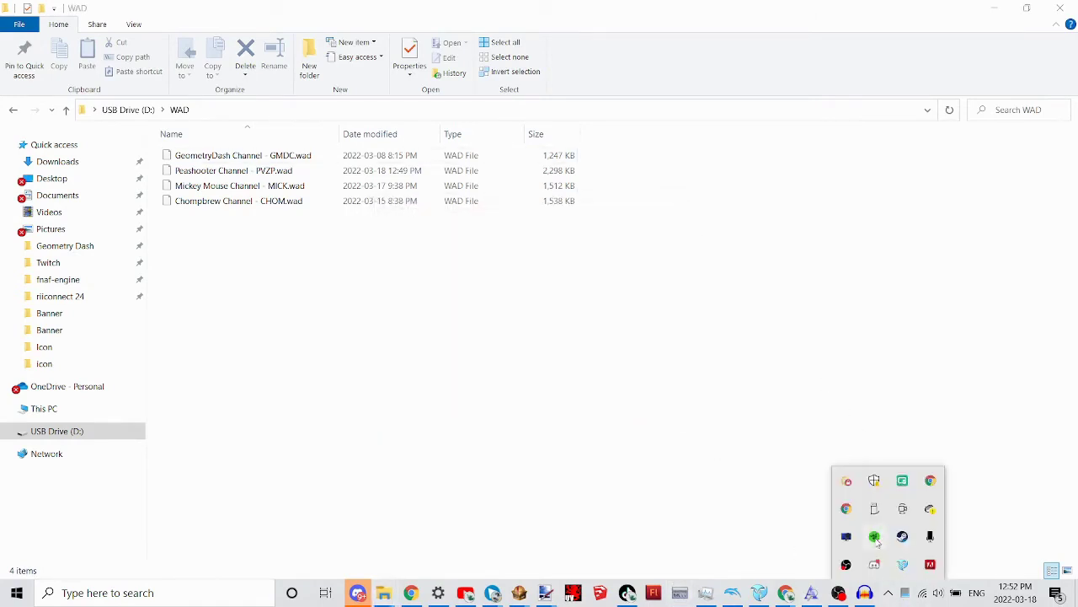
click(876, 510)
click(924, 534)
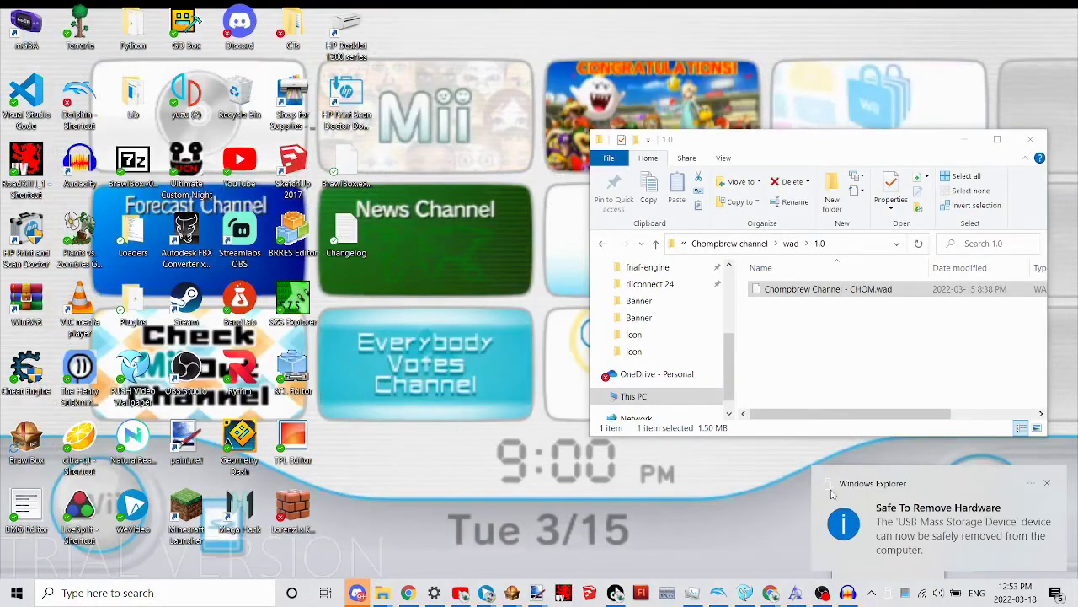
Plug the USB drive into the Wii and launch WiiMod Lite from the Homebrew Channel.
mouse_move(825, 597)
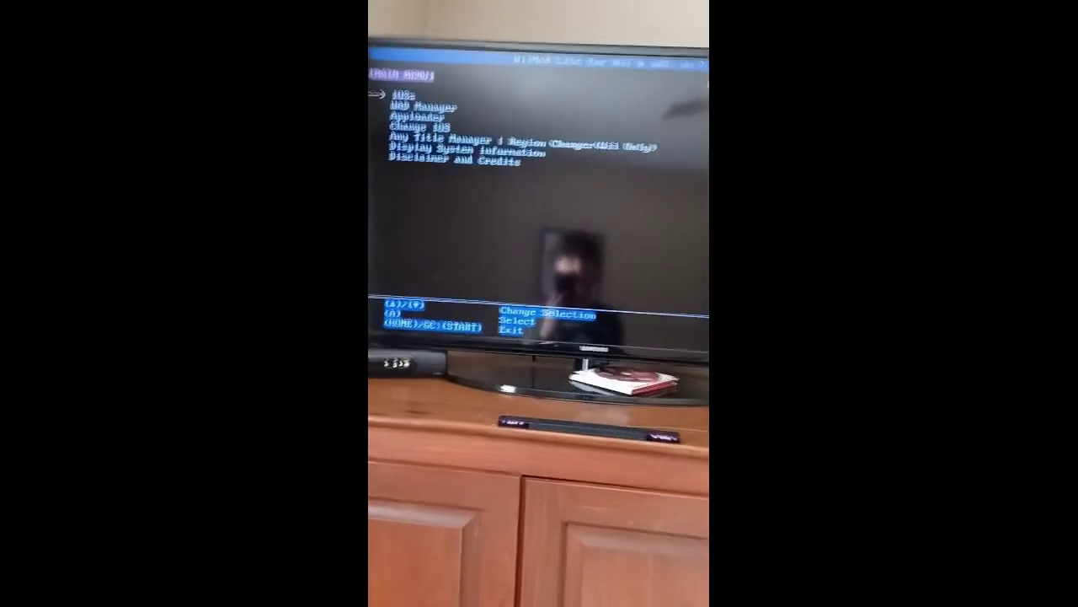
Open WiiMod Lite's WAD Manager and set the source device to USB Mass Storage.
key(Return)
key(Escape)
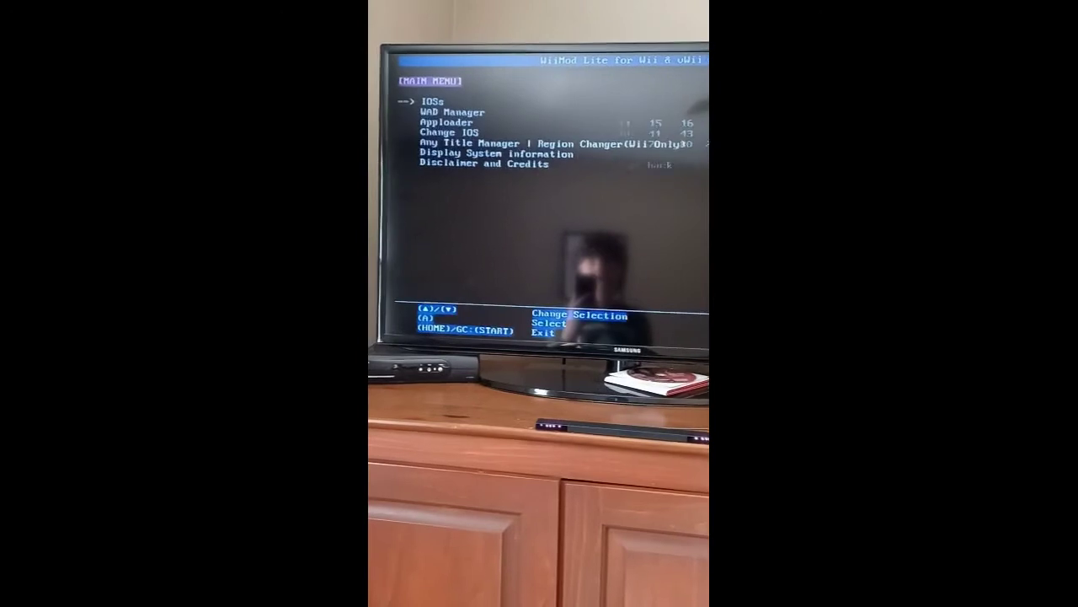
key(Down)
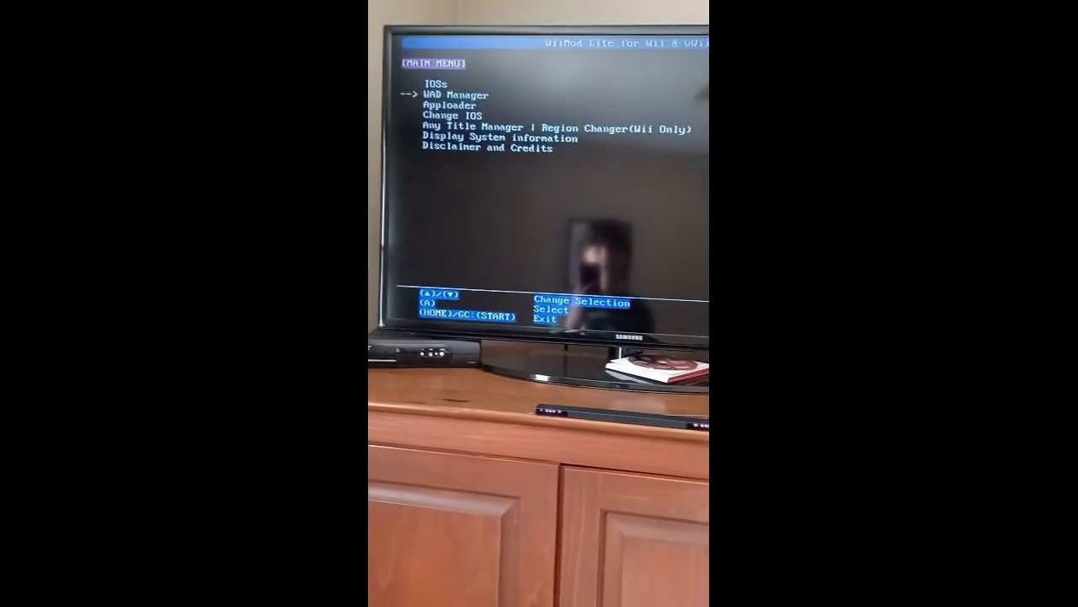
key(Return)
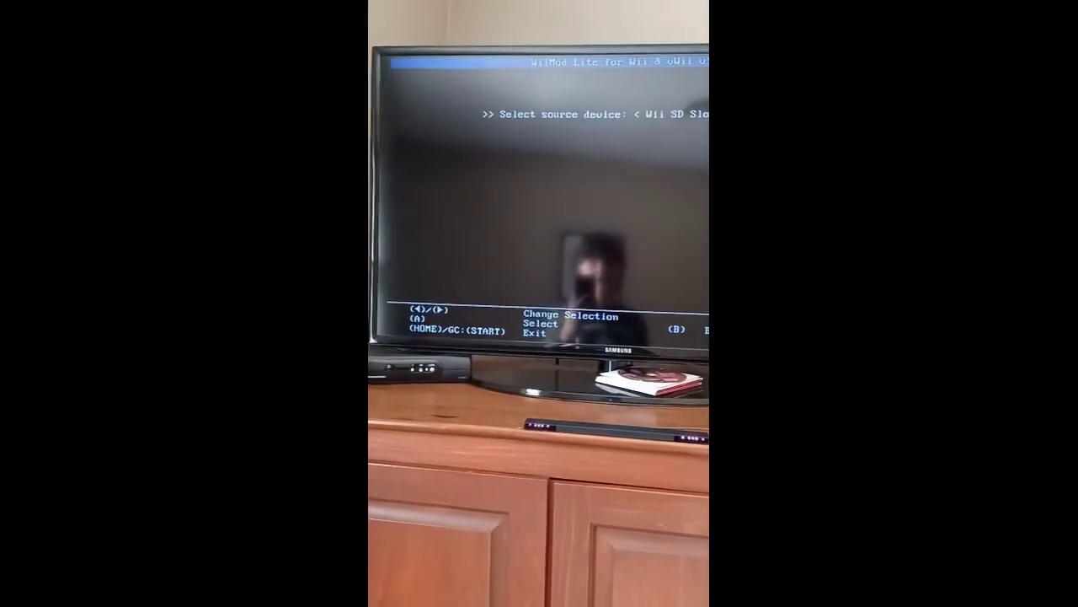
key(Right)
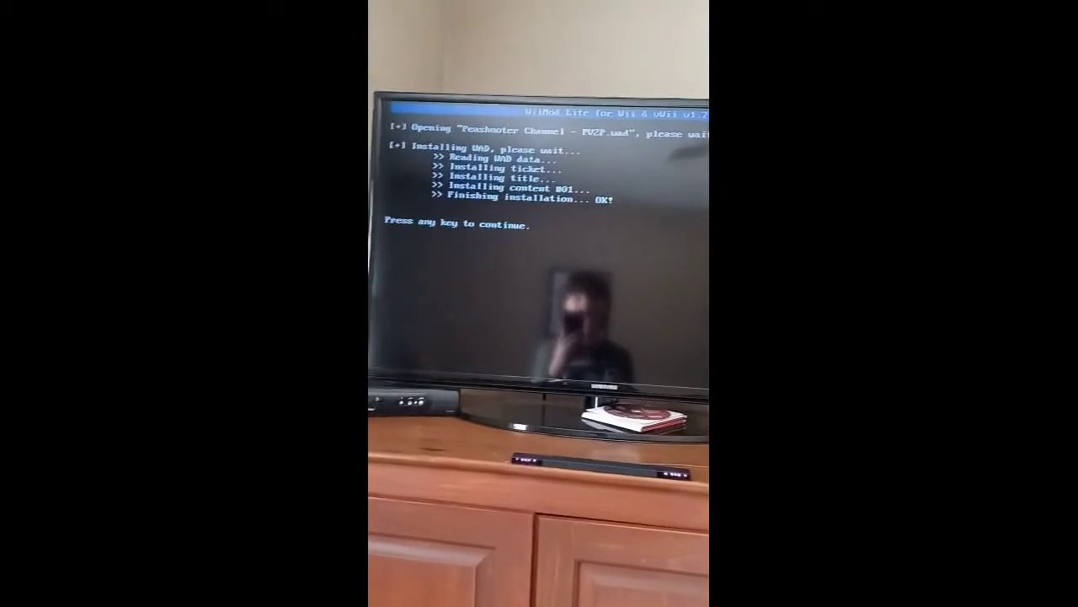
Back out of the WAD installer to the Homebrew Channel and exit to the Wii System Menu.
key(Return)
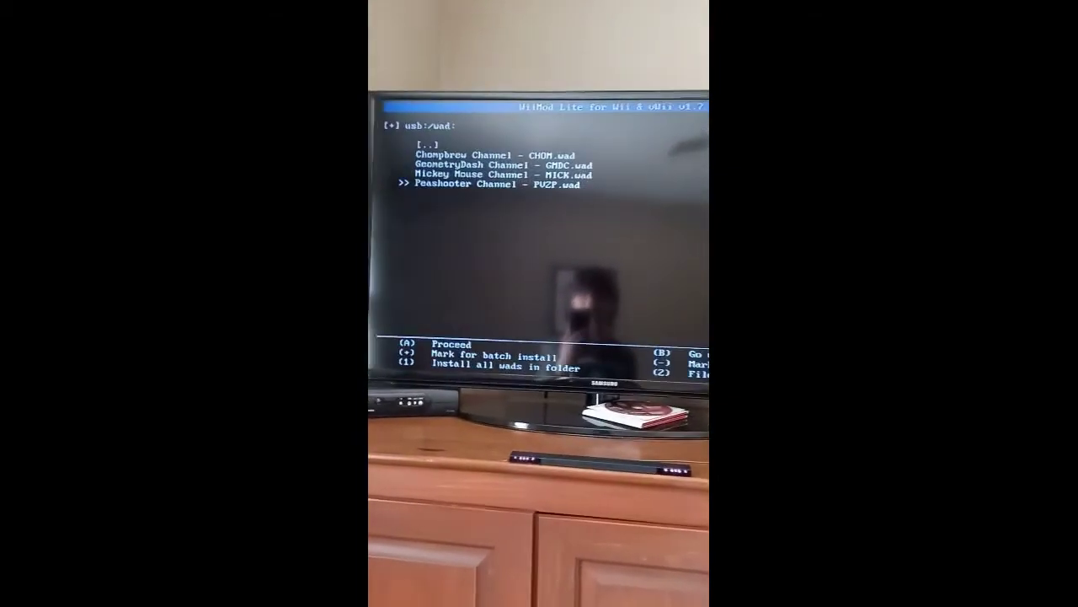
key(Escape)
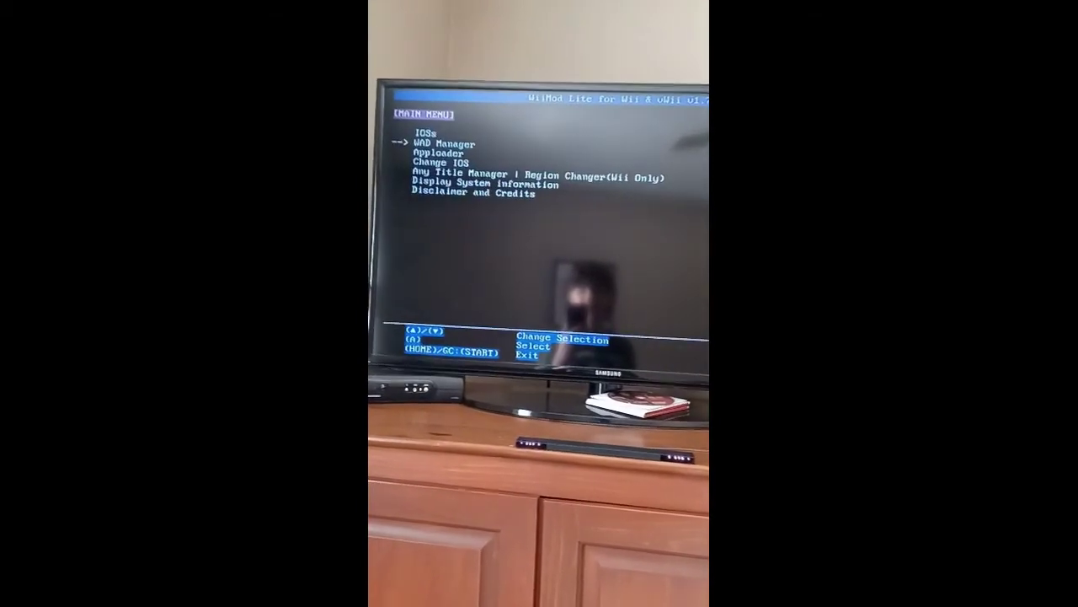
key(Home)
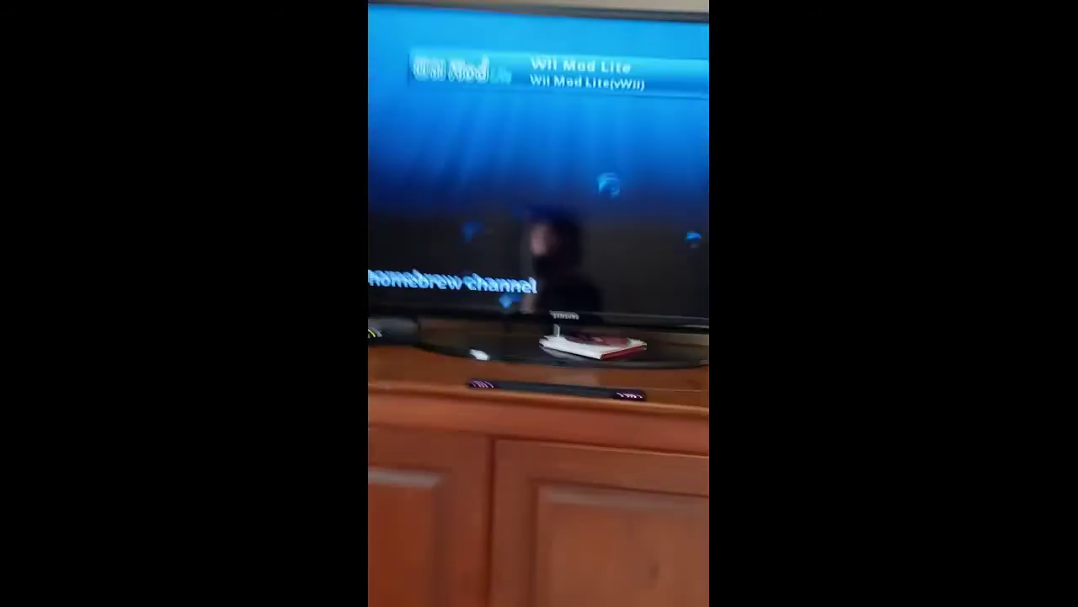
key(Home)
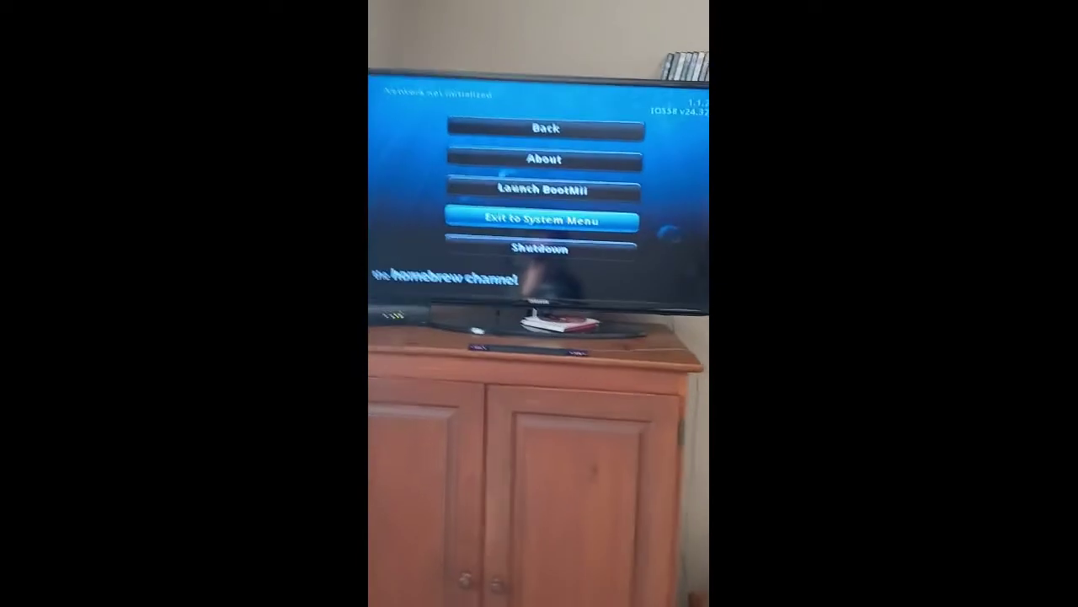
key(Return)
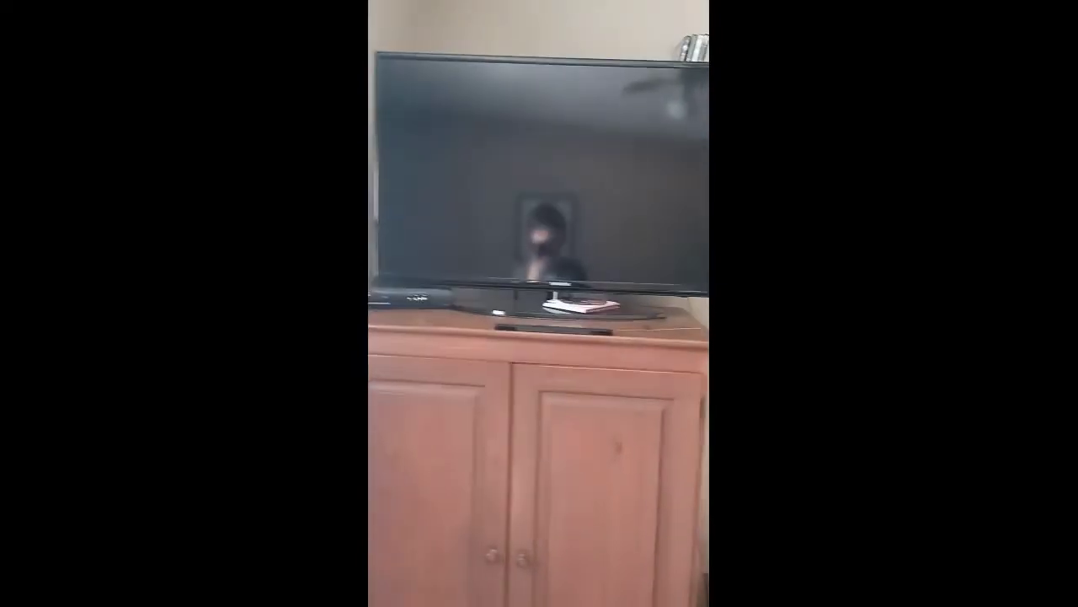